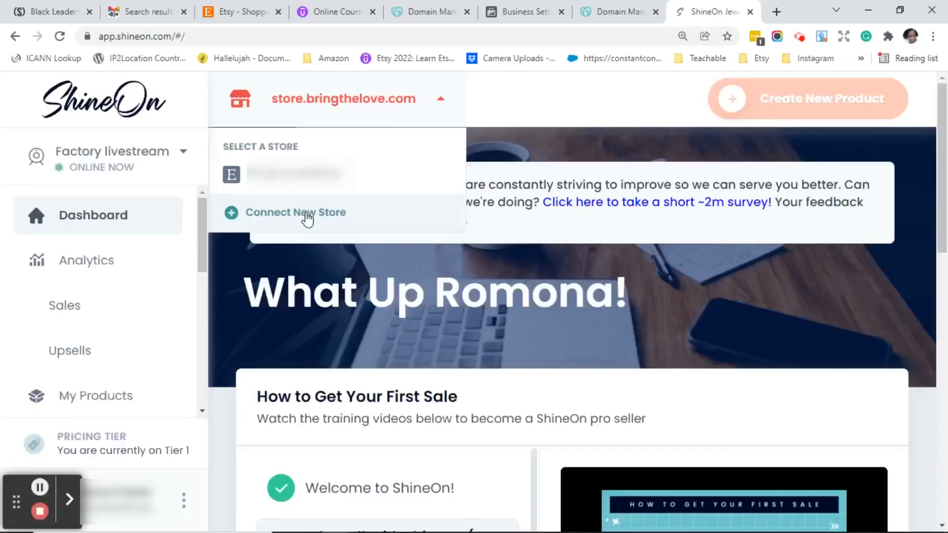
Start connecting a new custom domain store and submit the registered domain for a new storefront.
click(306, 213)
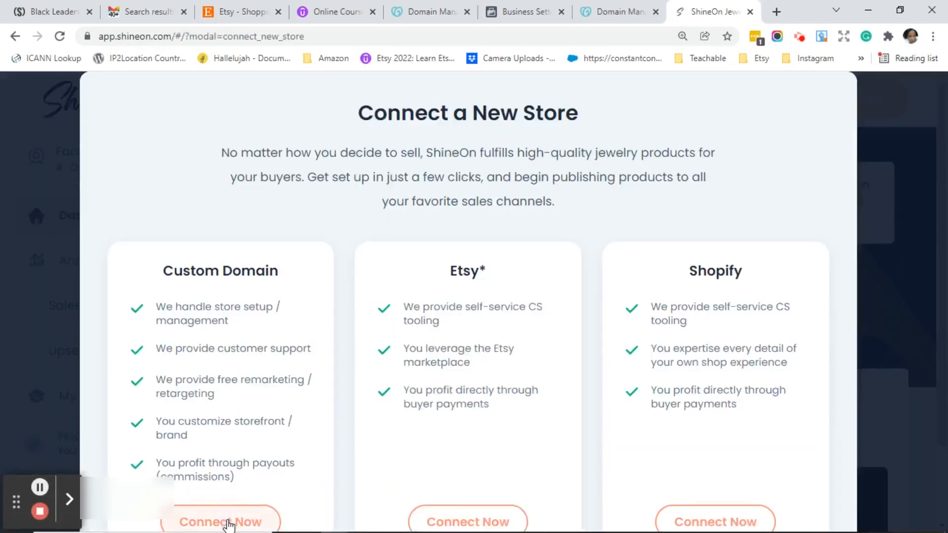
click(228, 523)
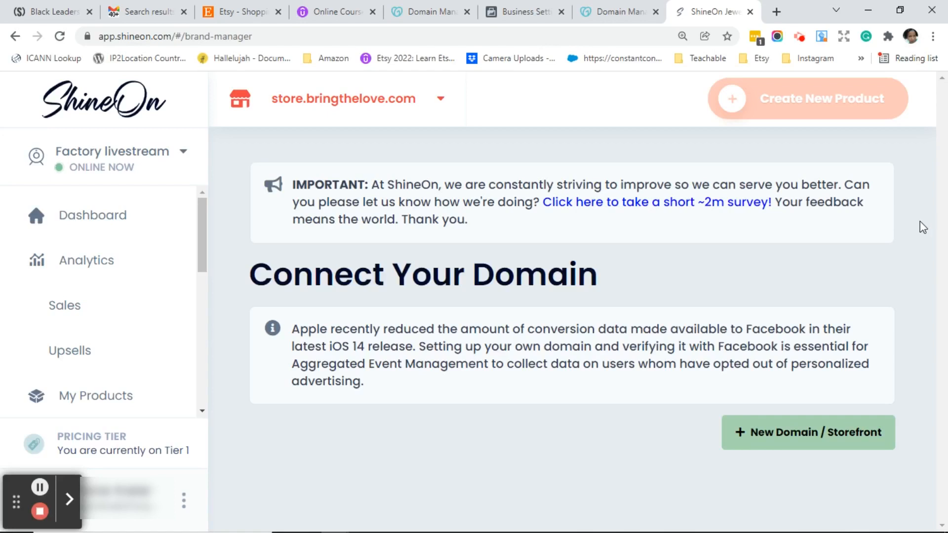
click(813, 434)
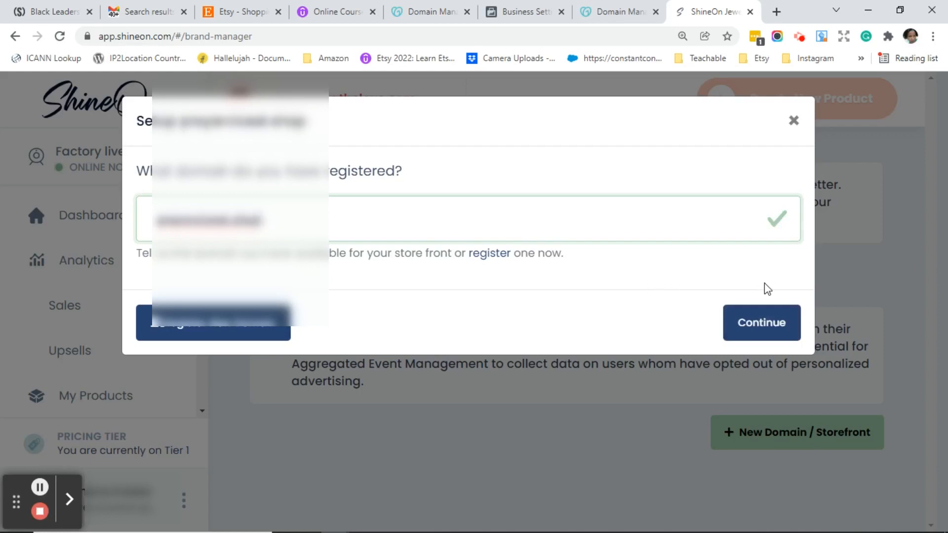
click(769, 326)
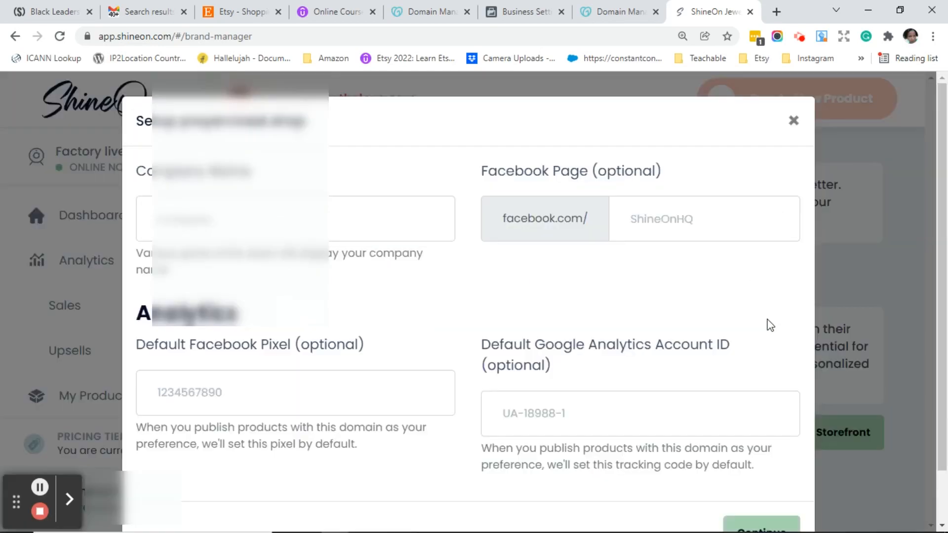
Enter the shop's company name, leave the optional Facebook and analytics details empty, and continue the domain setup.
click(346, 221)
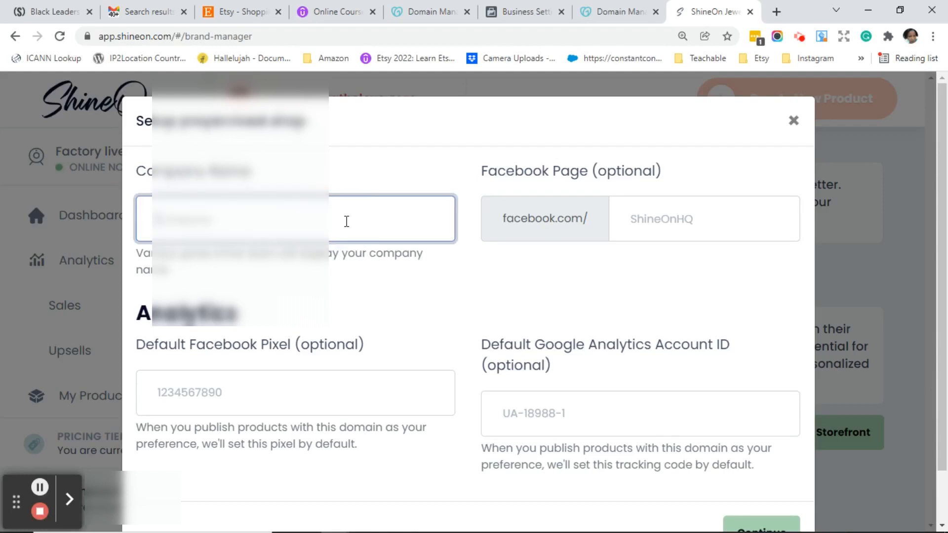
text(Prayerminded)
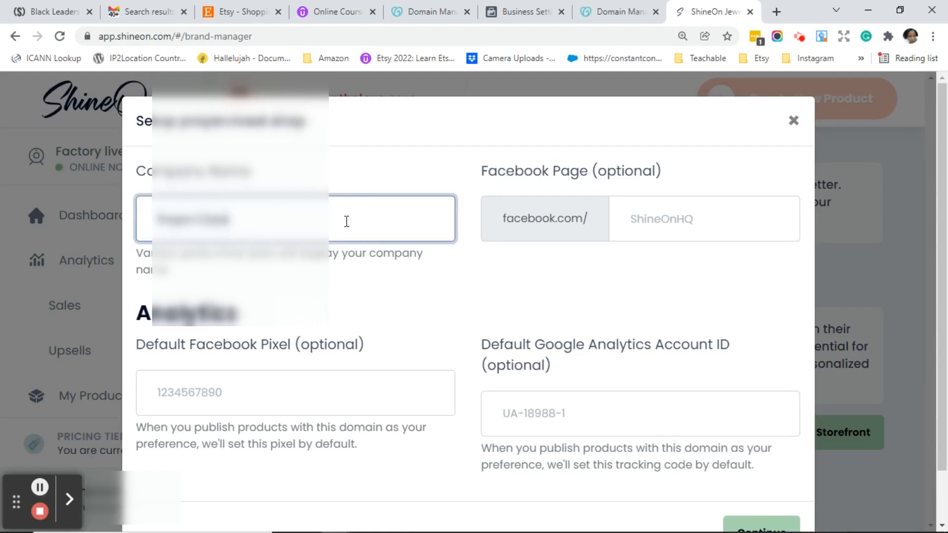
text( Shop)
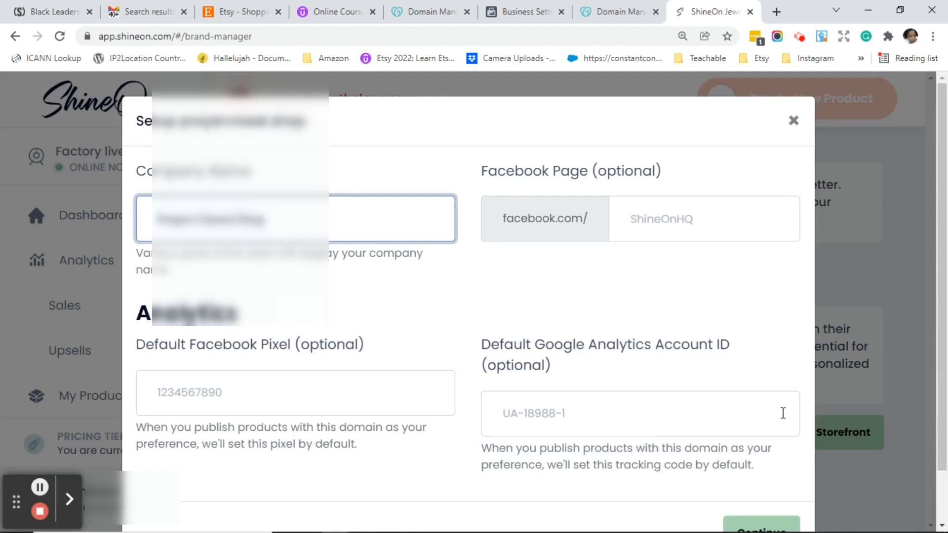
click(765, 309)
scroll(766, 309, down, 1)
scroll(766, 308, down, 1)
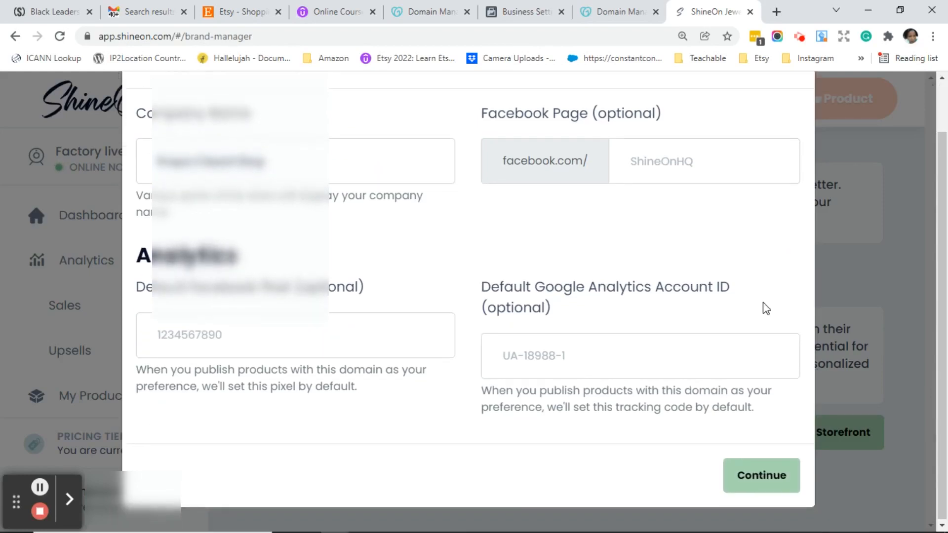
click(761, 477)
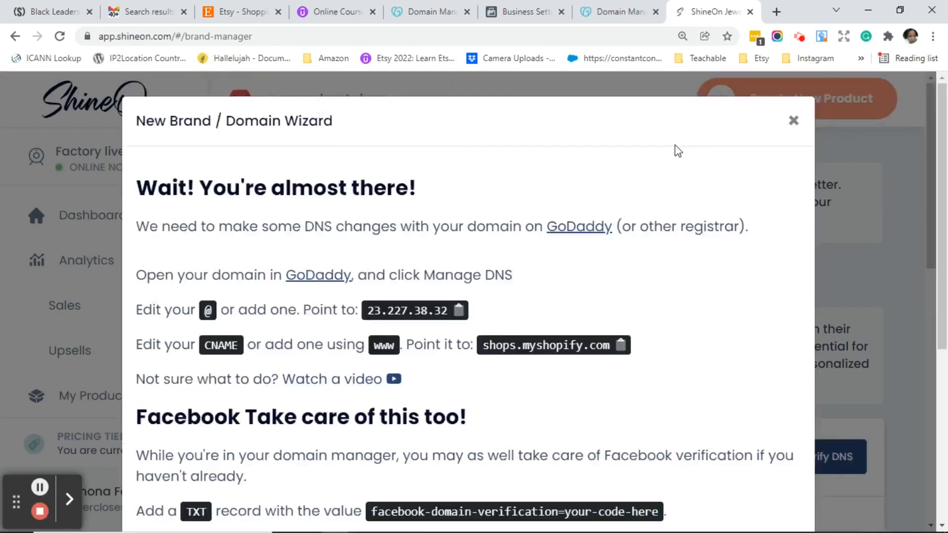
Switch to GoDaddy and open the DNS records of prayerclosetshop.com from the account's product list.
scroll(678, 151, down, 2)
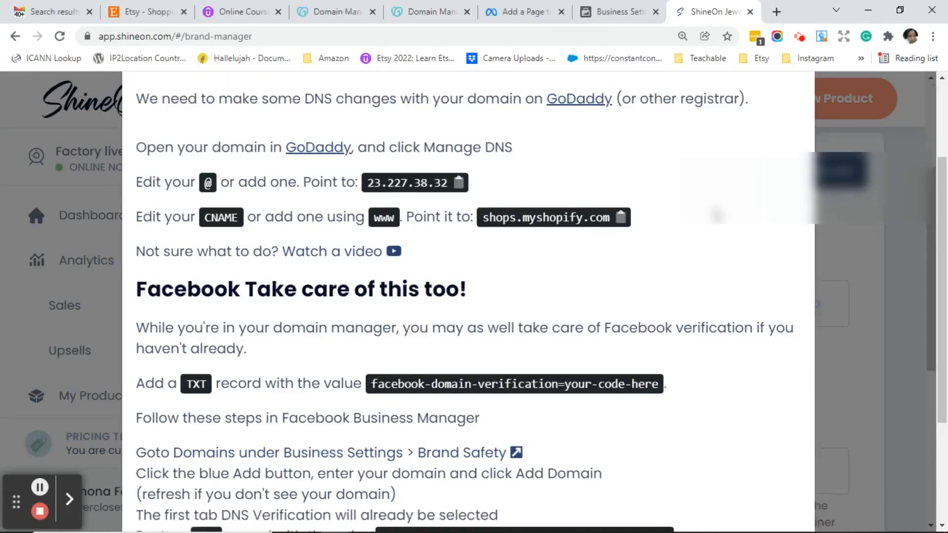
click(449, 19)
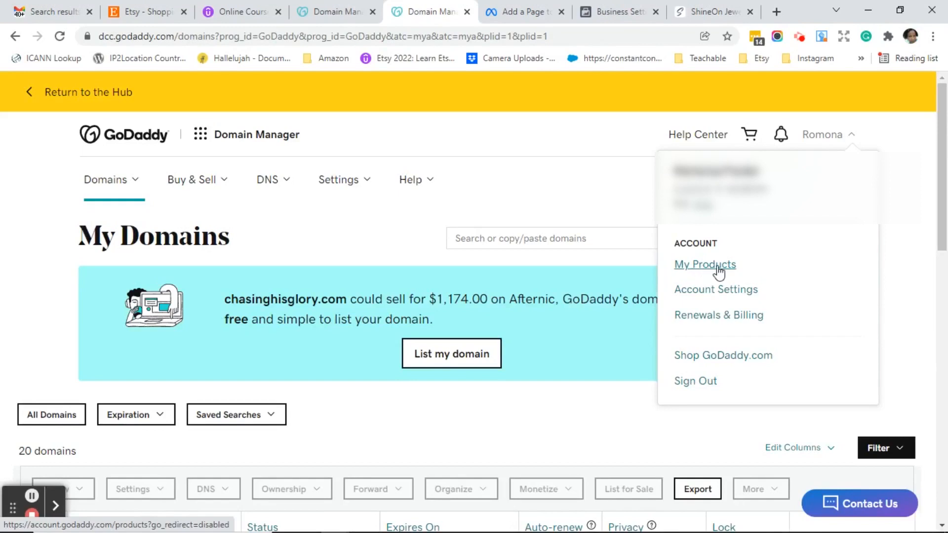
click(718, 266)
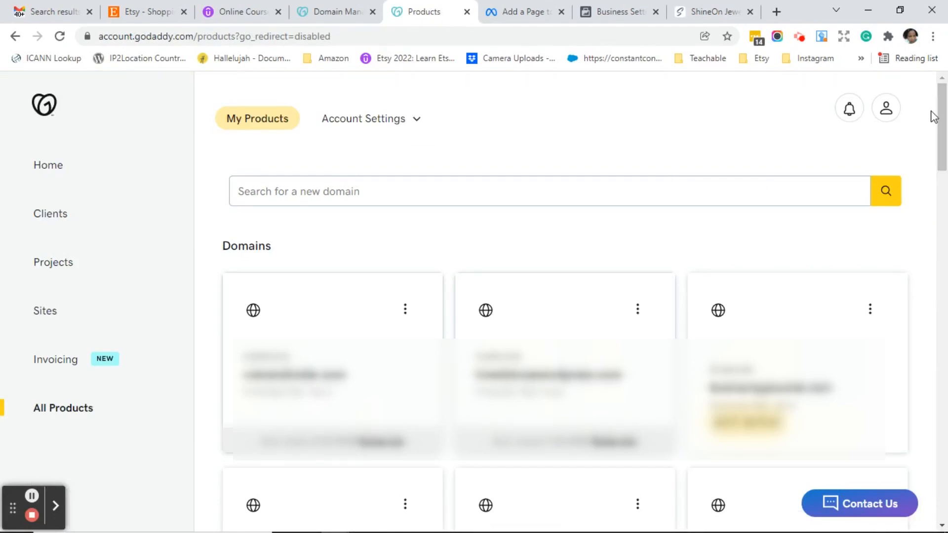
drag(941, 117, 941, 301)
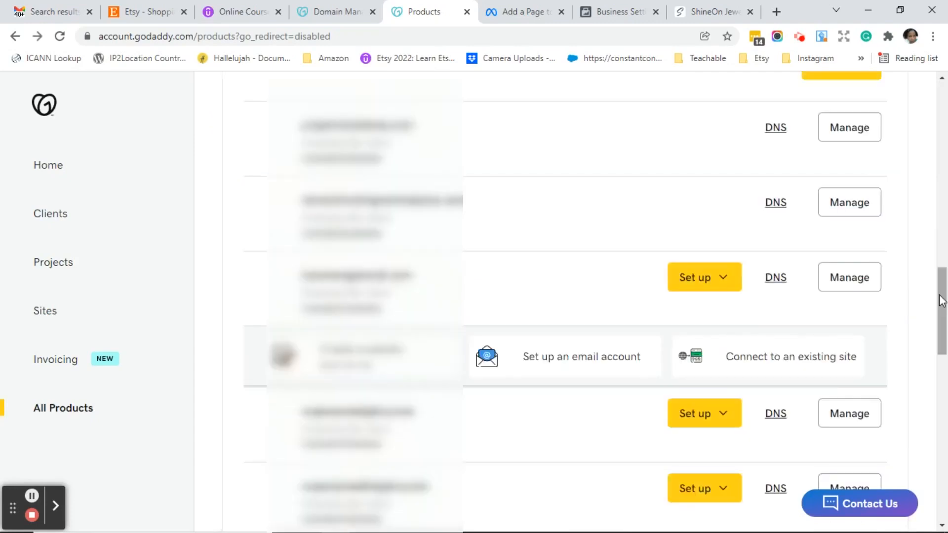
click(777, 131)
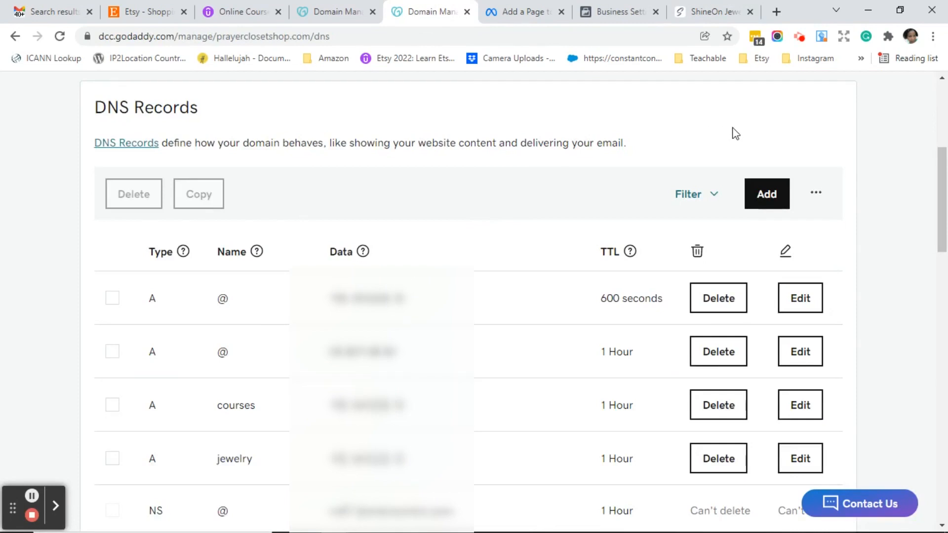
Return to ShineOn's DNS instructions, enter the @ record's IP address 23.227.38.32 as text in the browser address, and copy it.
click(712, 15)
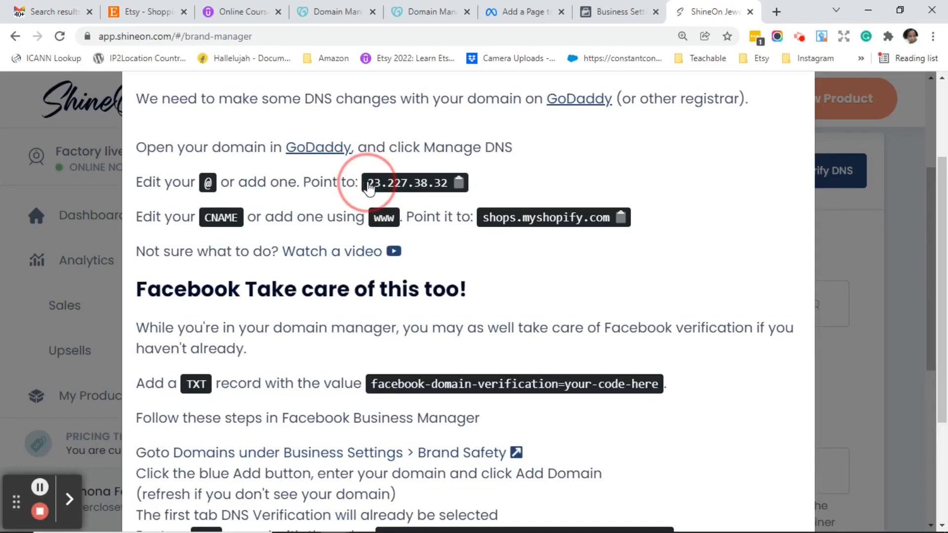
drag(365, 187, 448, 188)
click(447, 188)
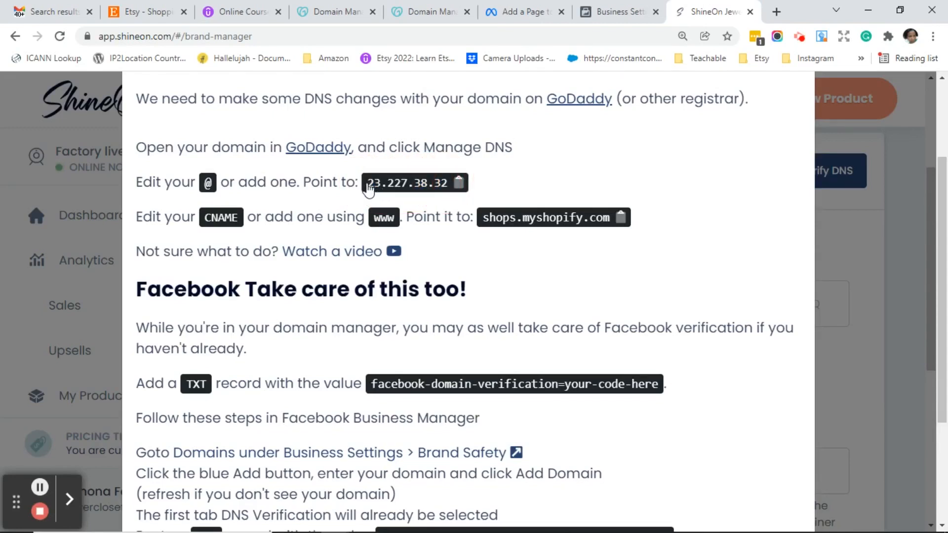
drag(365, 187, 447, 196)
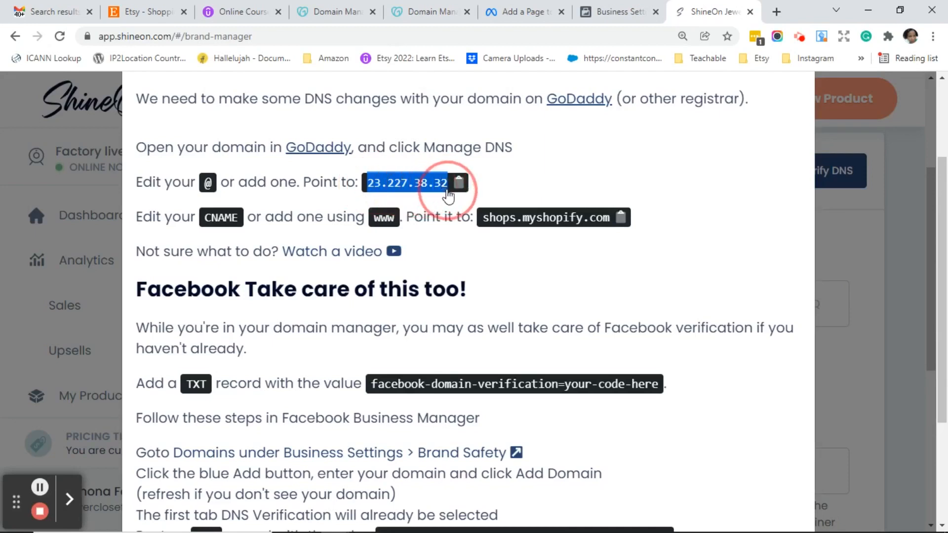
click(447, 196)
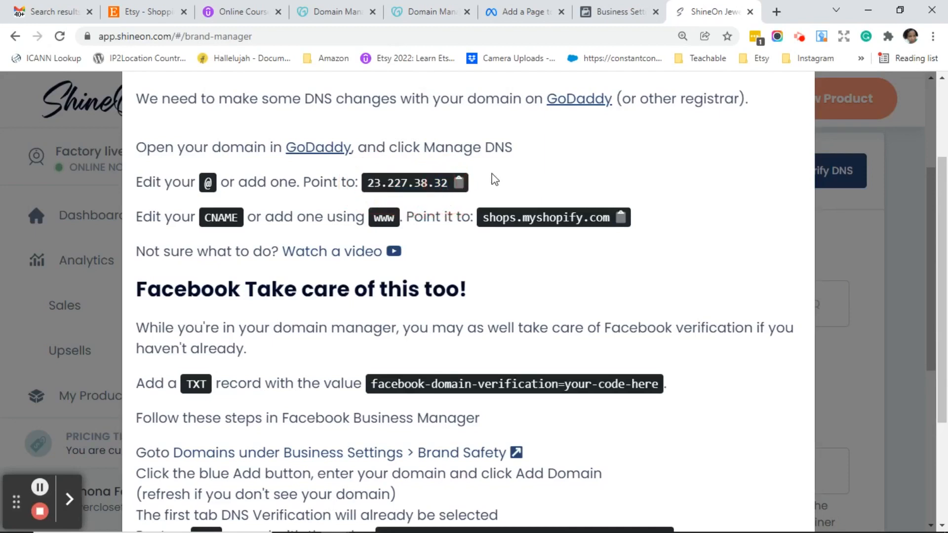
click(461, 39)
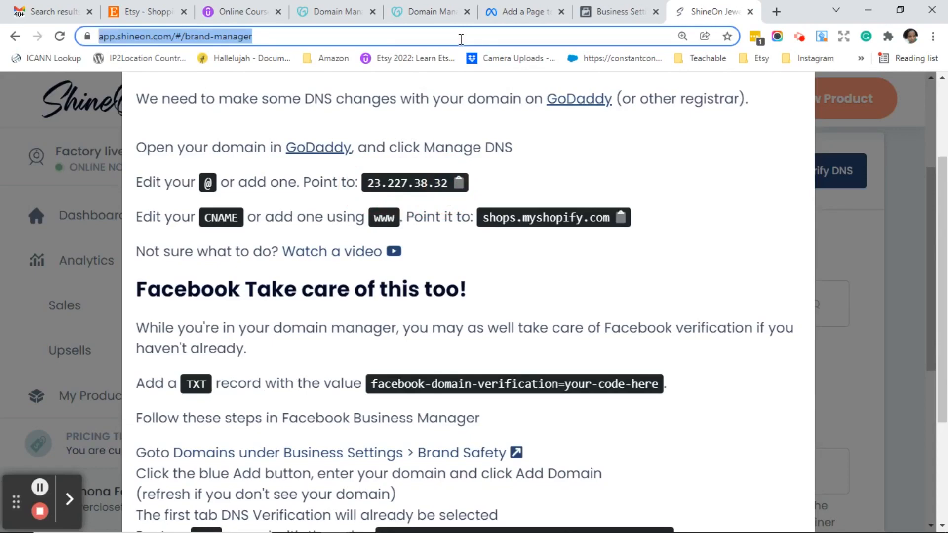
text(23.227)
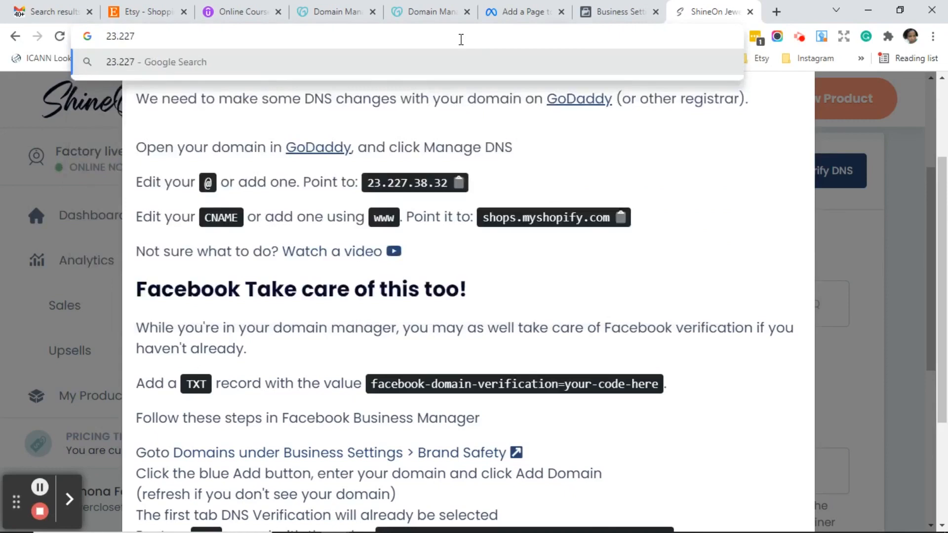
text(.38.32)
key(ctrl+a)
key(ctrl+c)
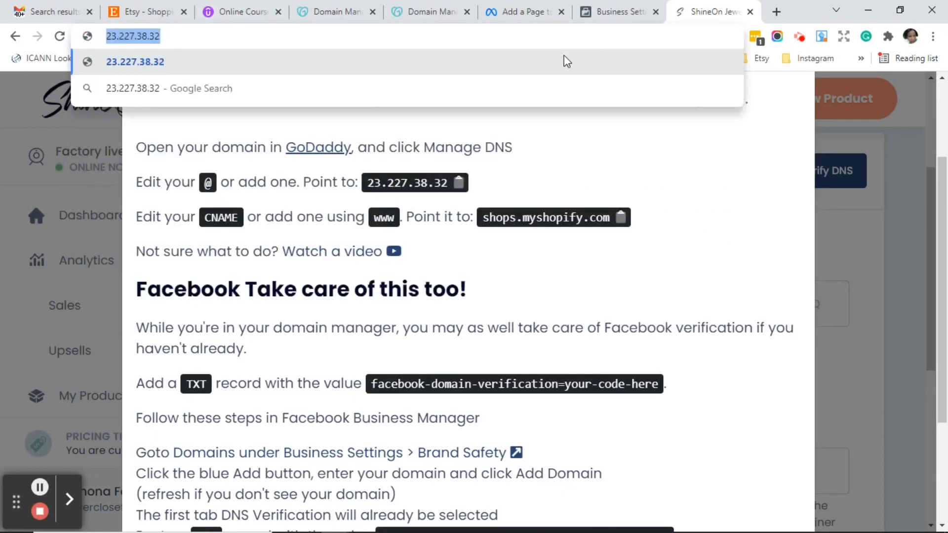
click(128, 36)
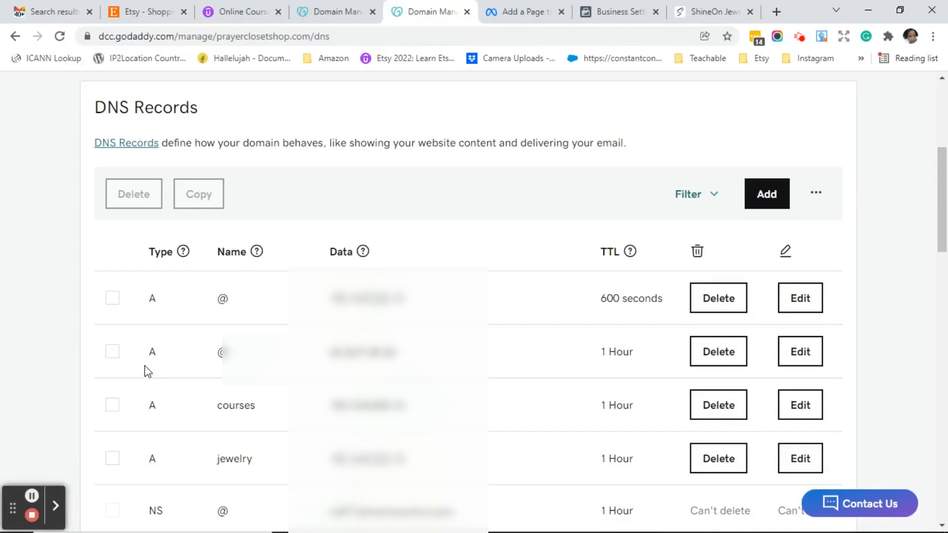
Start a new GoDaddy DNS record of type A with the name @.
drag(144, 358, 194, 357)
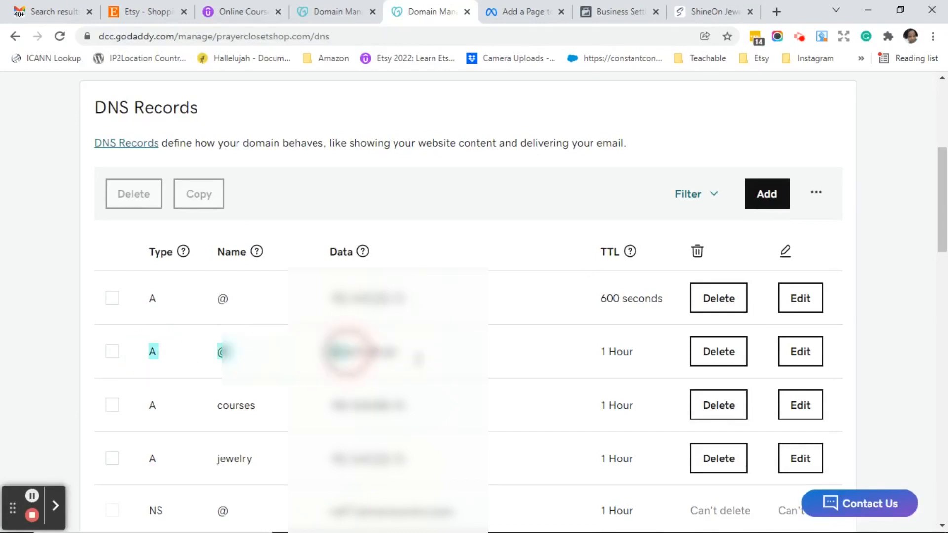
click(767, 196)
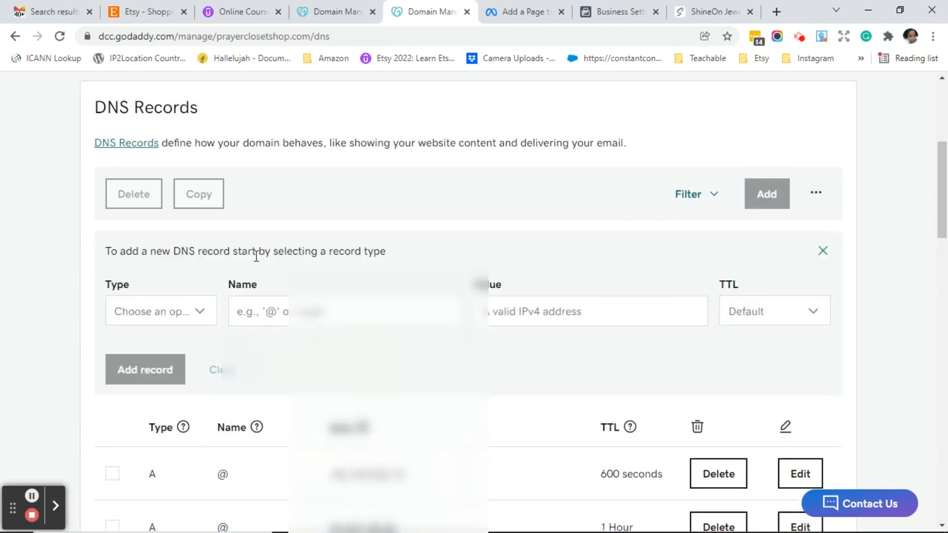
click(196, 312)
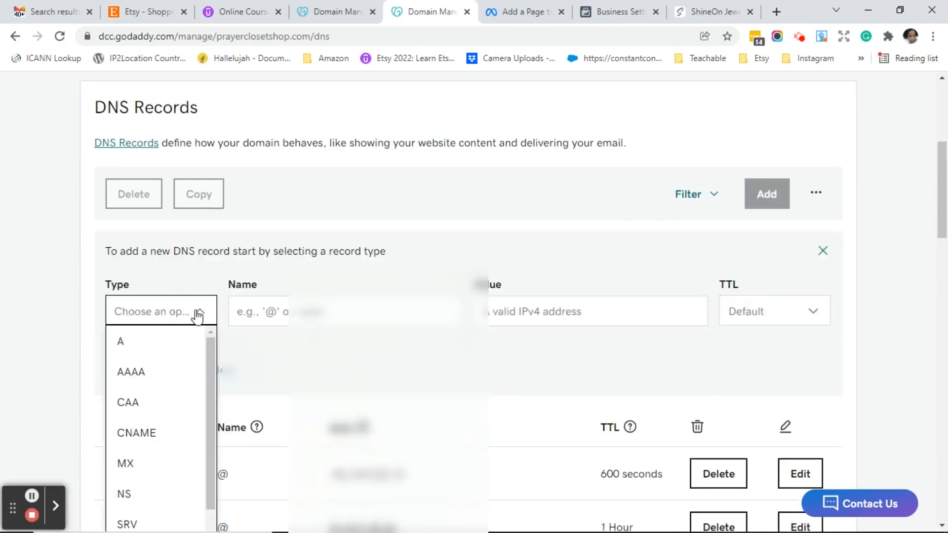
click(153, 346)
click(361, 316)
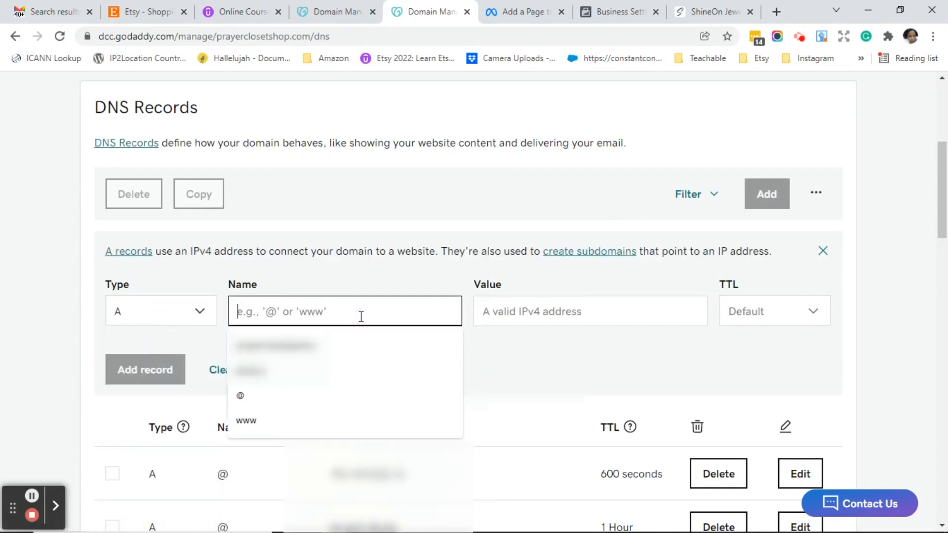
text(@)
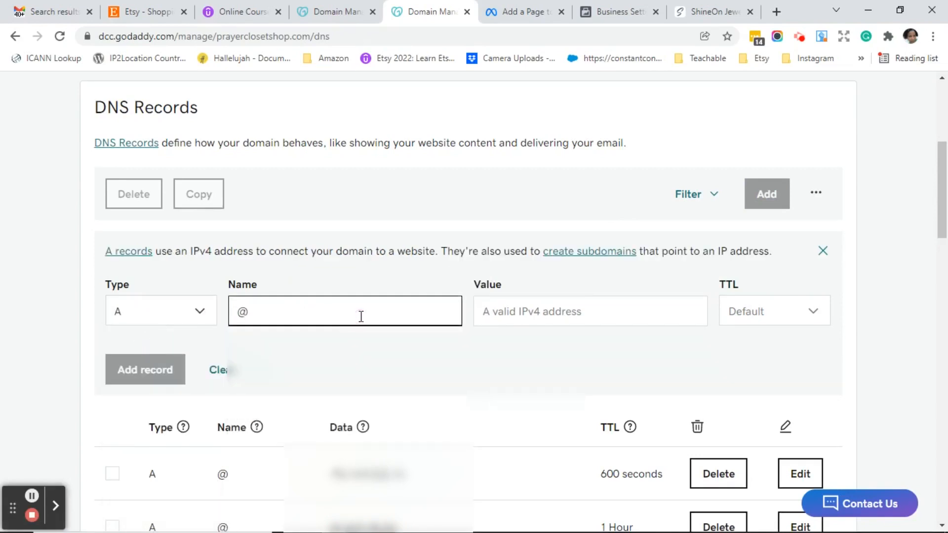
Set the new A record's value to 23.227.38.32 without the http prefix or trailing slash, and its TTL to 1 Hour.
click(575, 359)
click(553, 314)
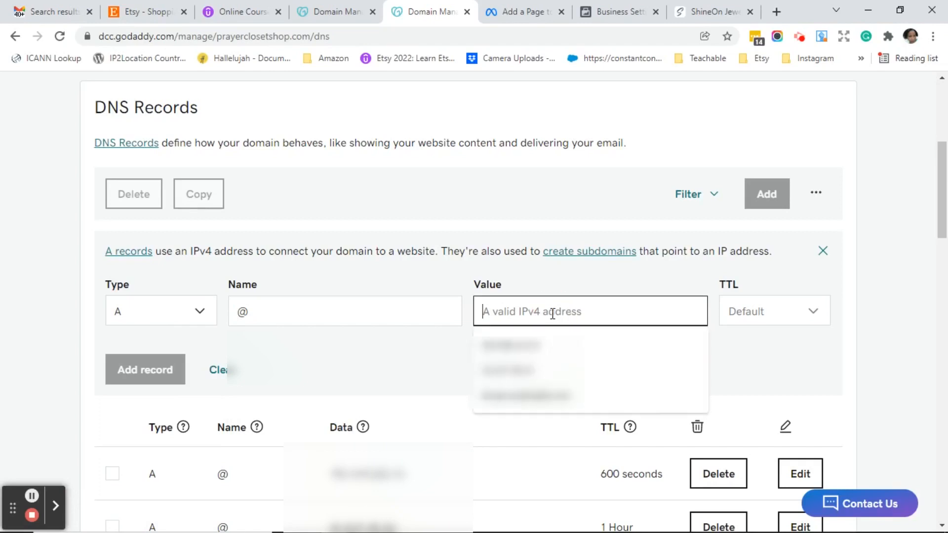
key(ctrl+v)
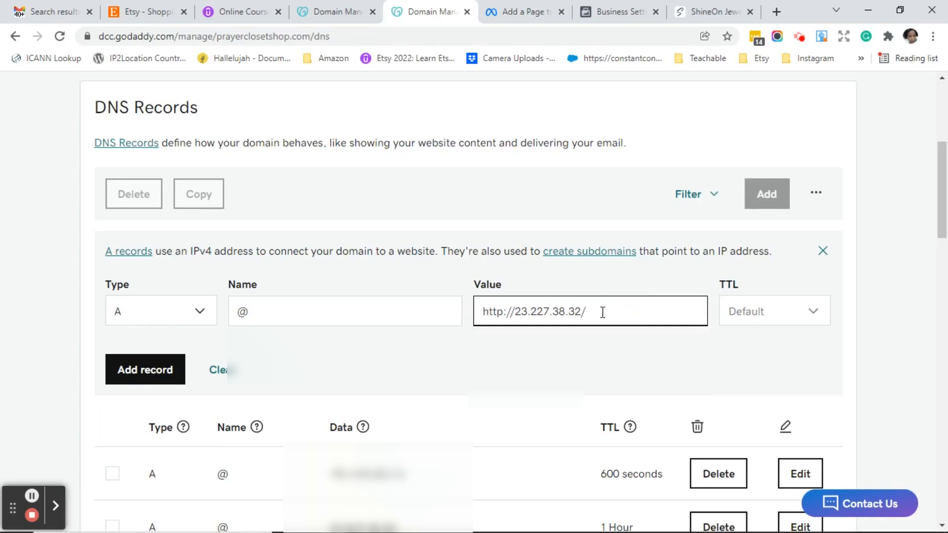
key(BackSpace)
drag(515, 313, 477, 313)
key(BackSpace)
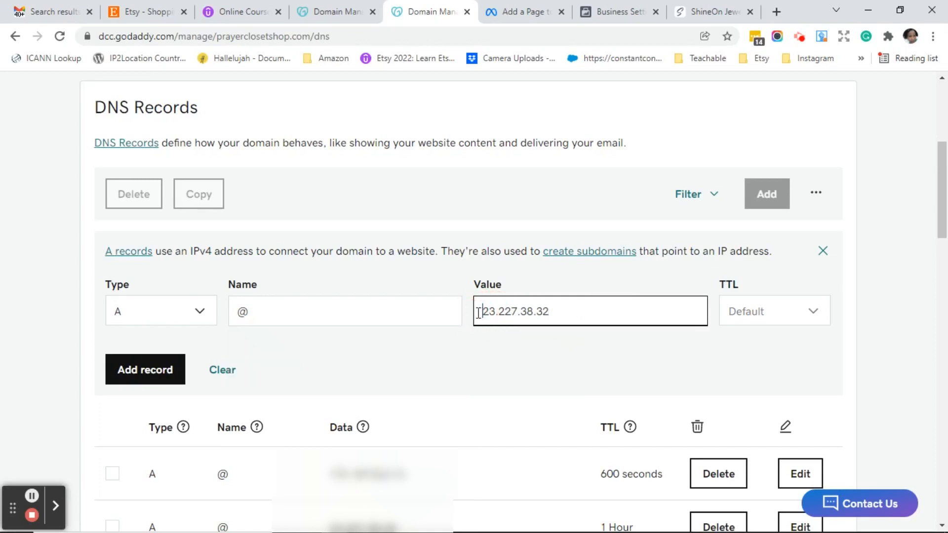
click(811, 318)
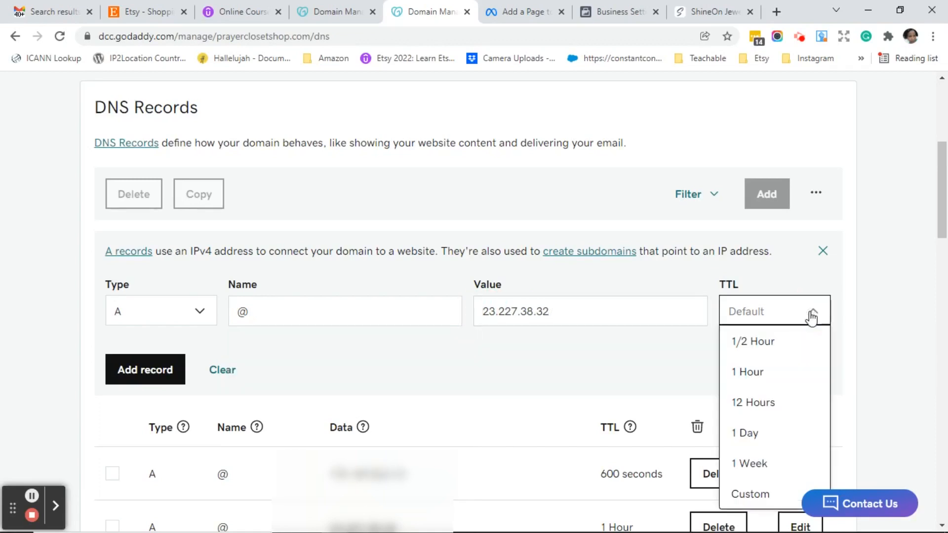
click(757, 377)
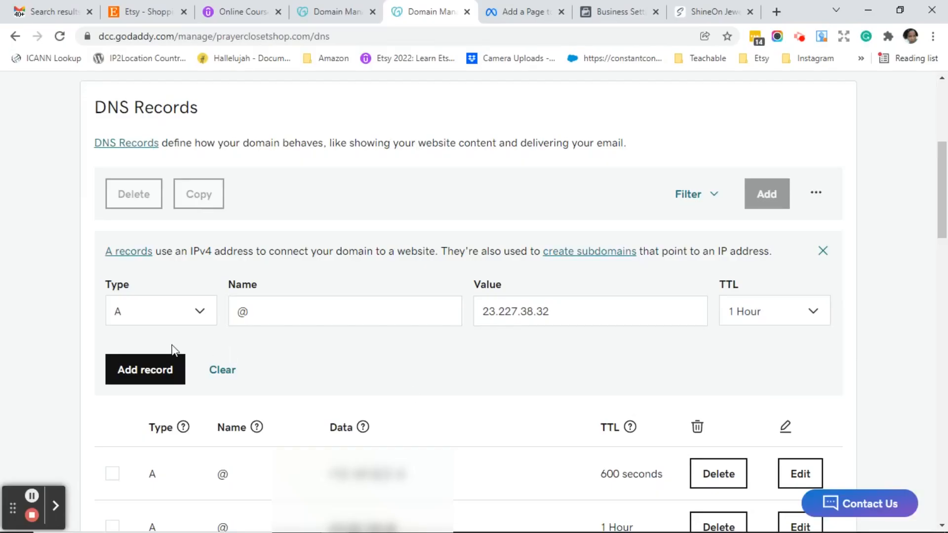
Go back to ShineOn and review the CNAME and Facebook domain verification instructions in the domain wizard.
mouse_move(942, 201)
mouse_down()
mouse_move(945, 257)
mouse_move(942, 181)
mouse_move(943, 207)
mouse_up()
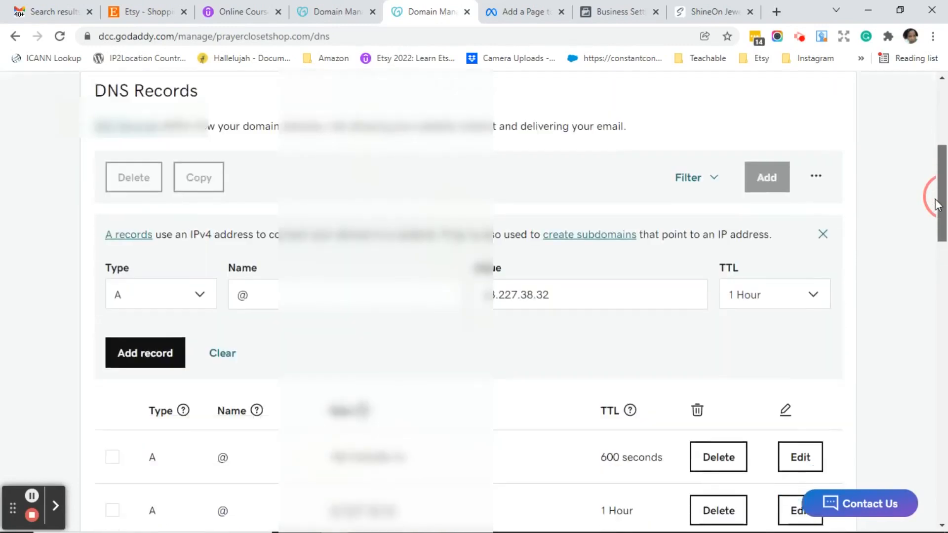
click(717, 12)
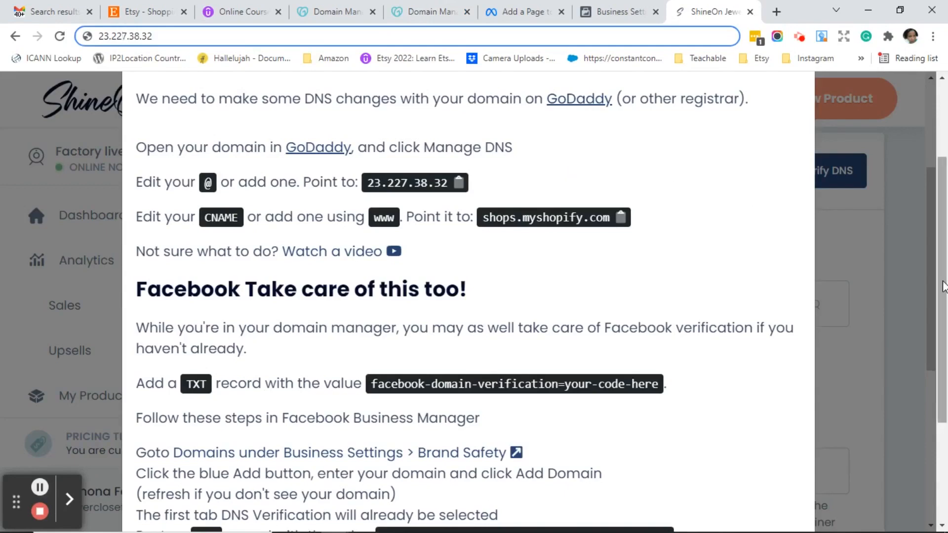
scroll(649, 175, down, 3)
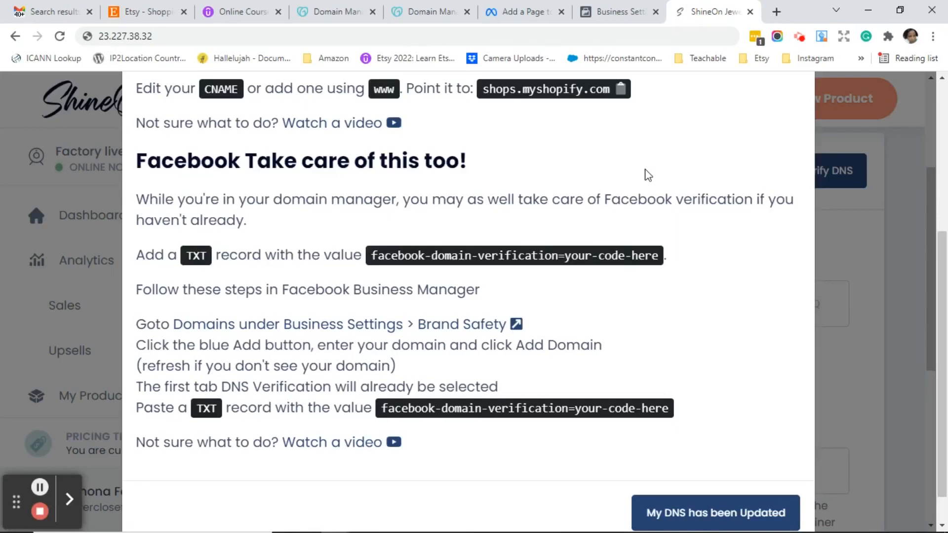
Open business.facebook.com/settings in a new browser tab to reach Facebook's business selection page.
key(ctrl+t)
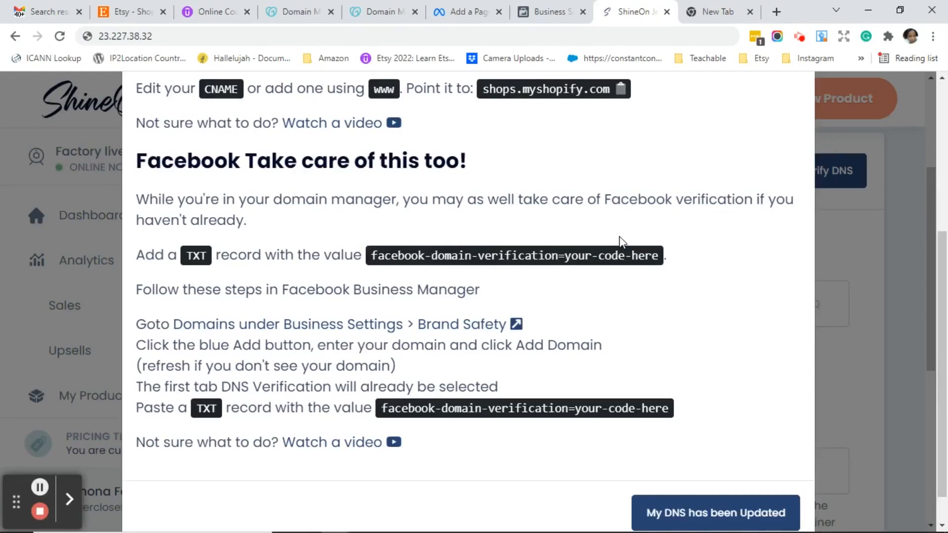
key(ctrl+Tab)
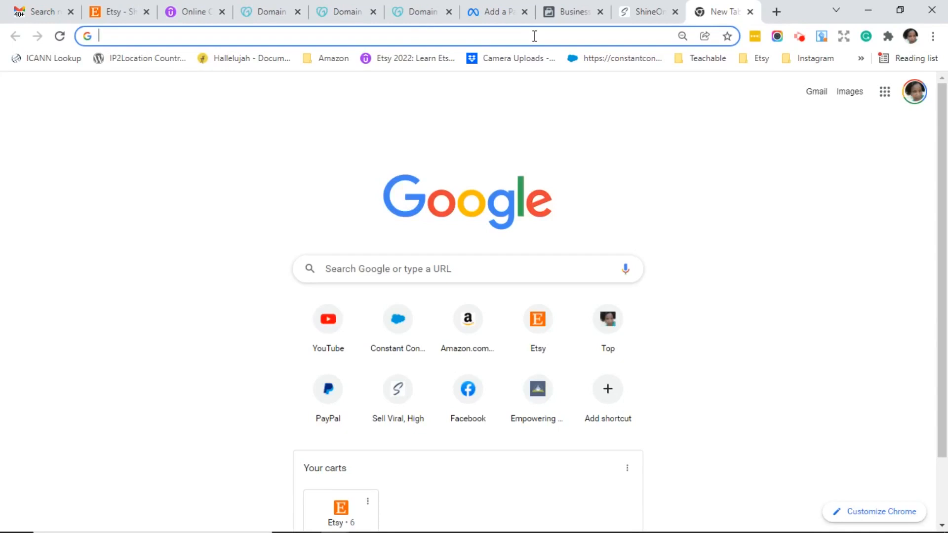
text(busin)
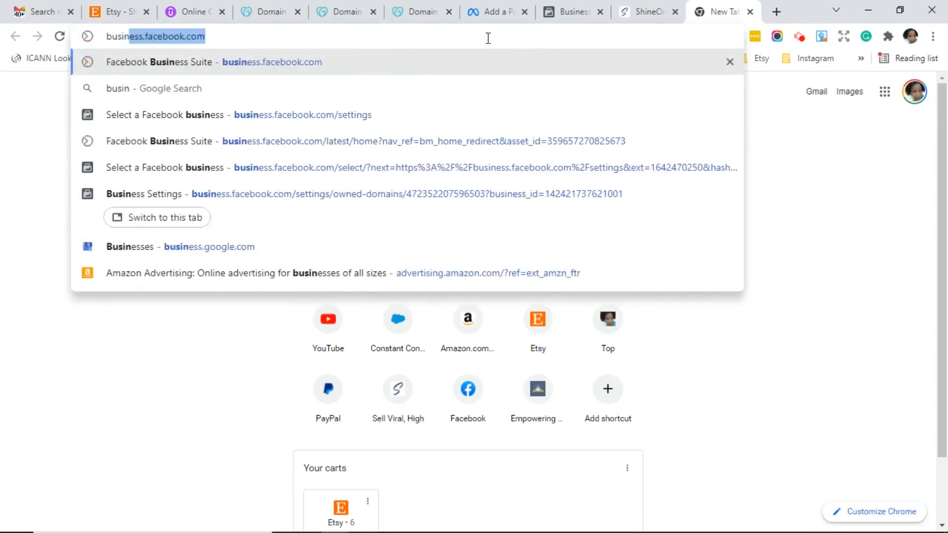
key(Right)
text(/)
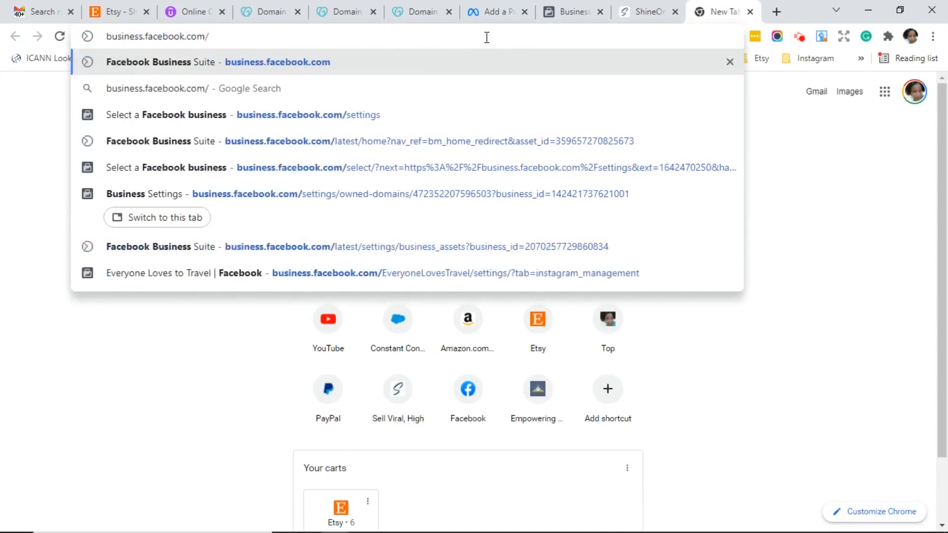
text(set)
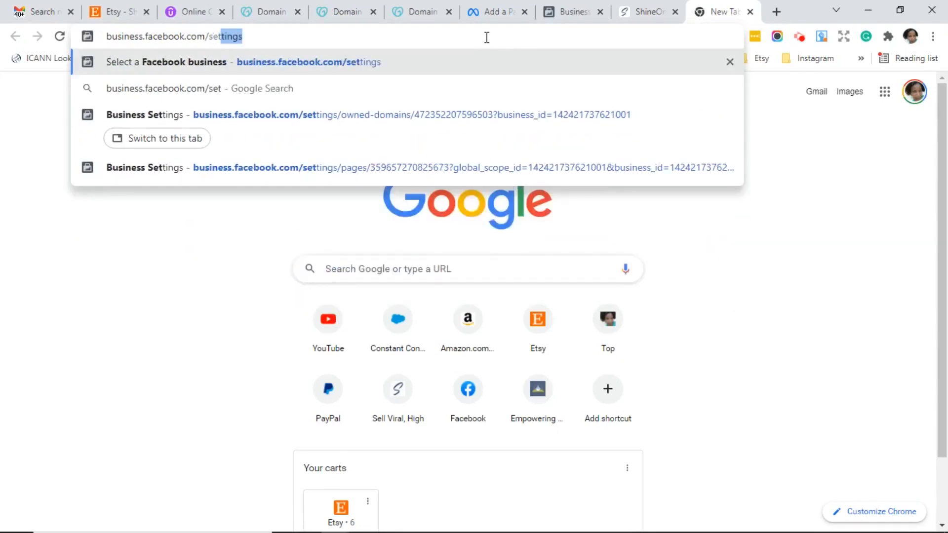
key(Return)
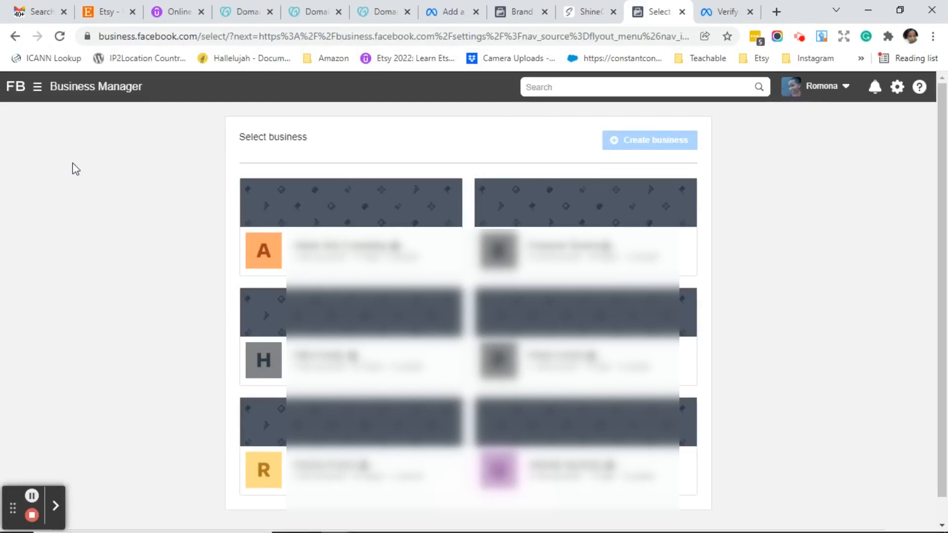
Select the business marked P in Facebook Business Manager and open its Domains settings under Brand Safety.
click(731, 15)
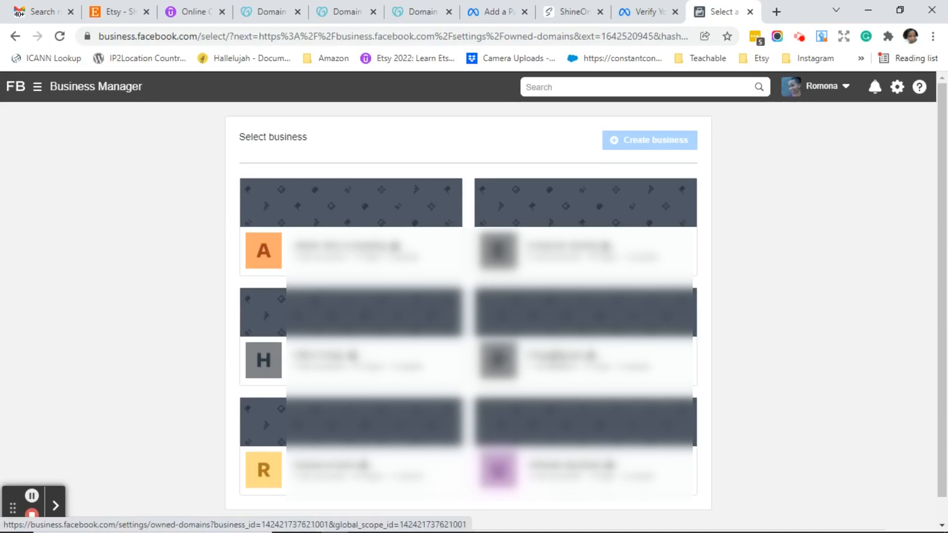
click(558, 360)
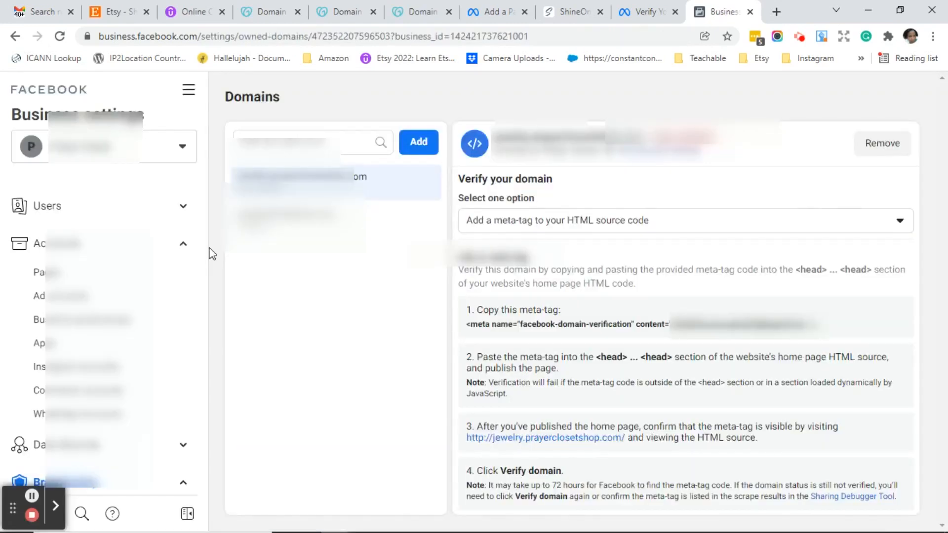
click(183, 150)
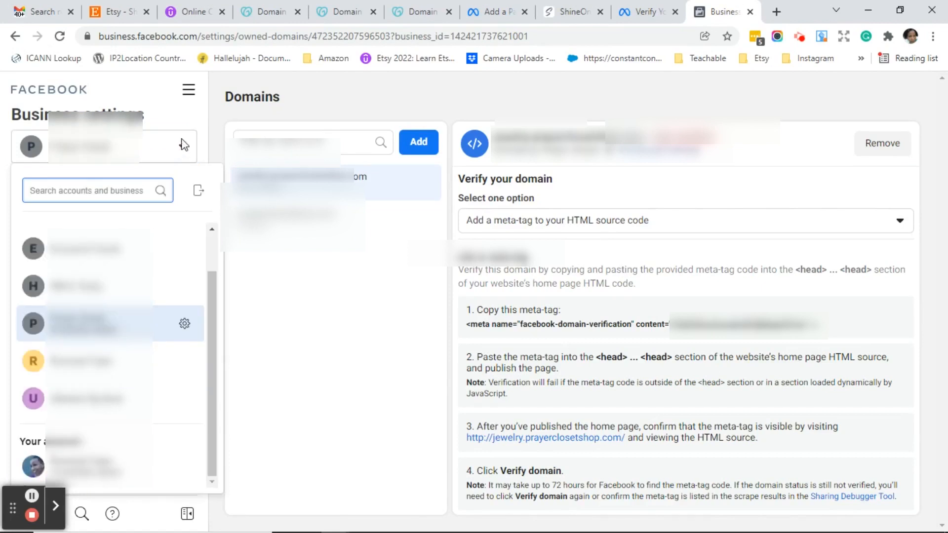
click(183, 148)
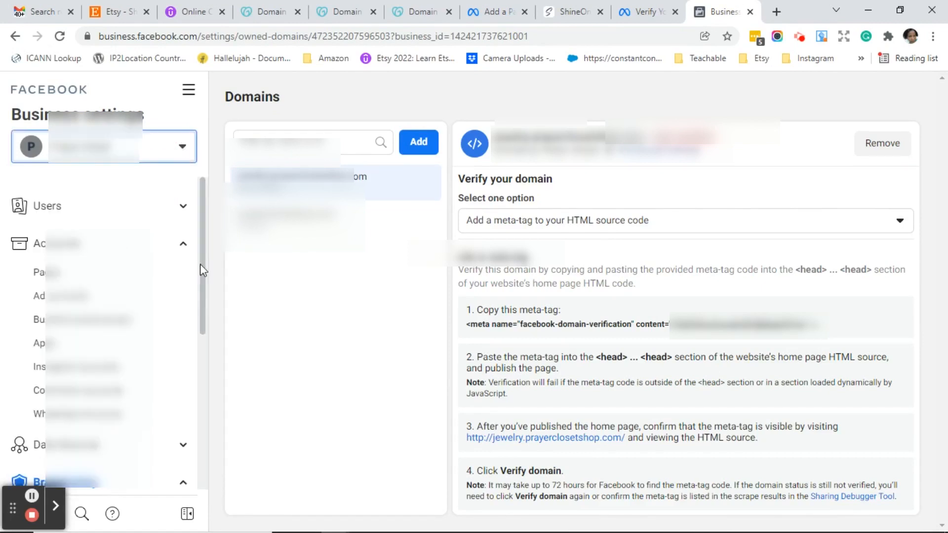
drag(200, 265, 192, 417)
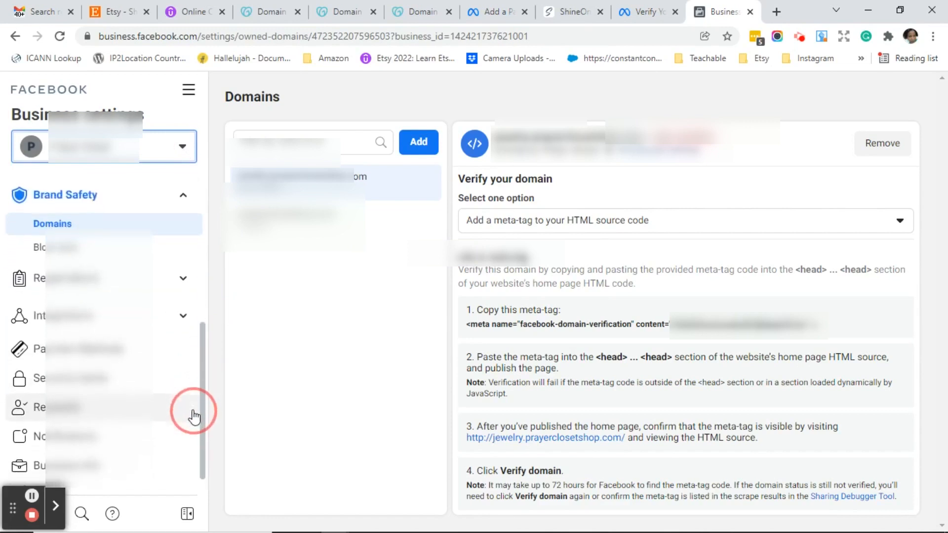
click(75, 225)
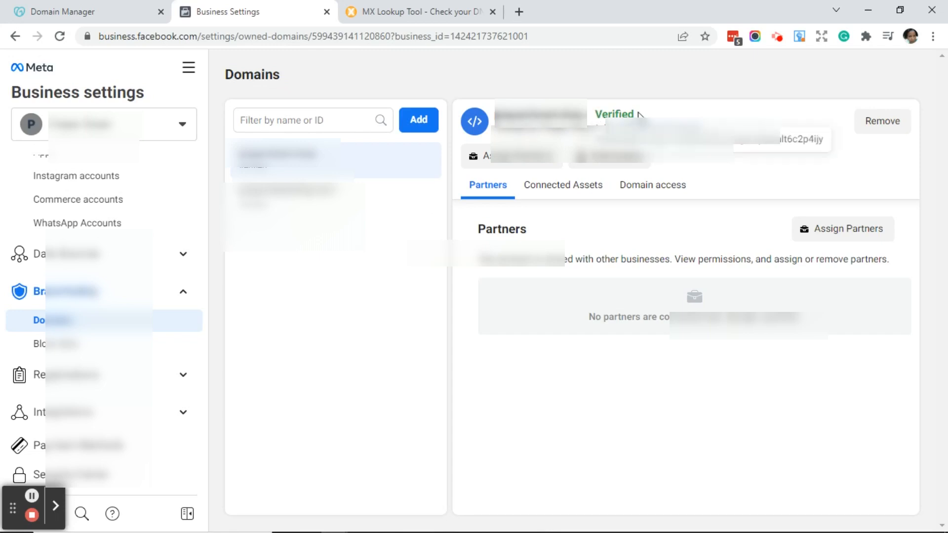
Add the root domain to the selected business's list of Facebook domains.
drag(639, 115, 600, 115)
click(402, 241)
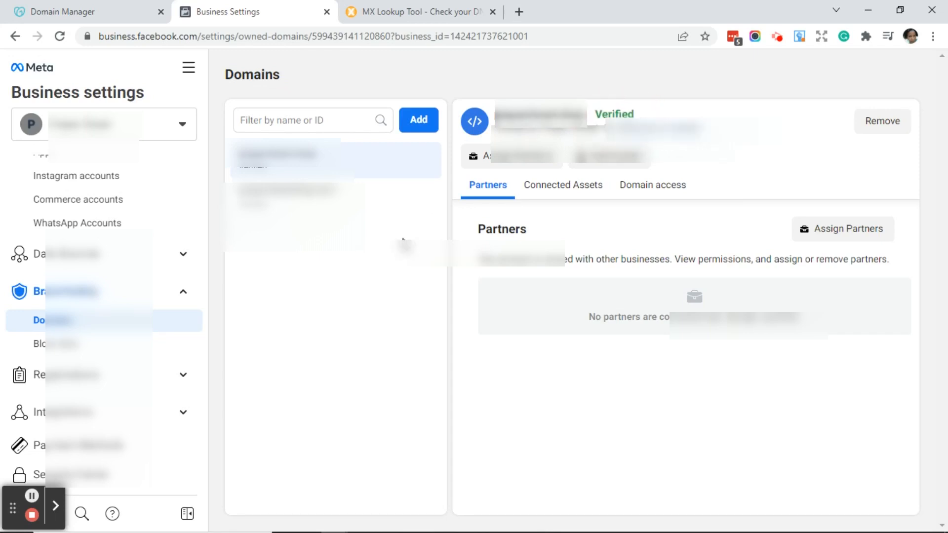
click(419, 121)
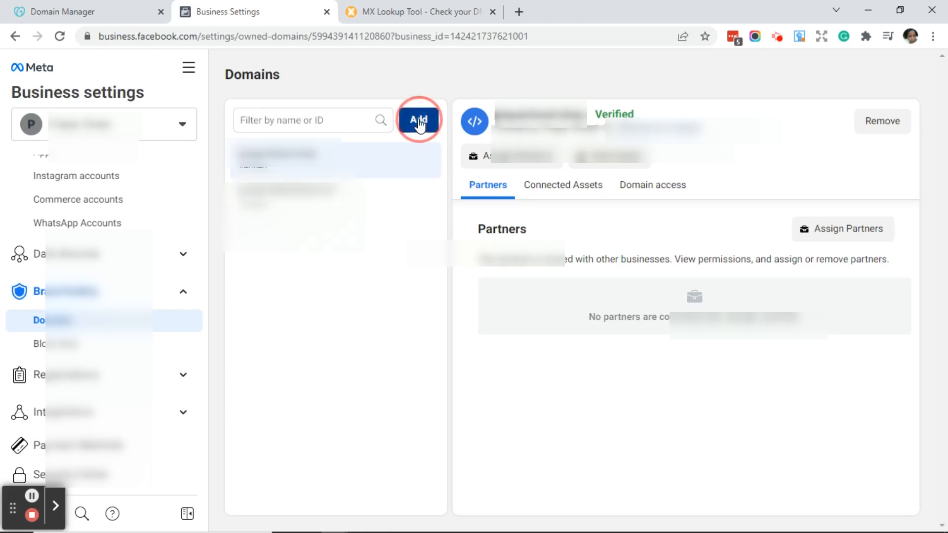
text(mydomain.co)
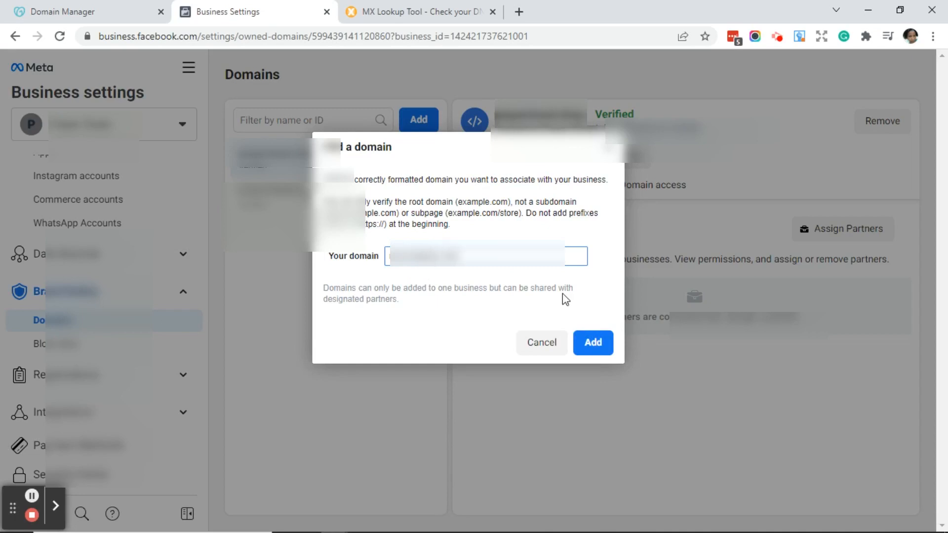
click(593, 343)
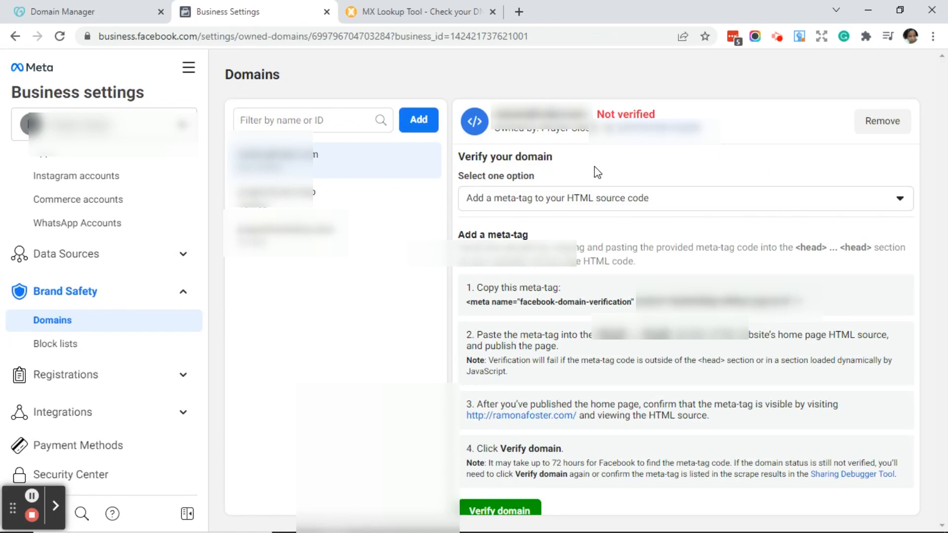
Choose "Update the DNS TXT record with your domain registrar" as the verification method and copy the facebook-domain-verification value.
click(812, 199)
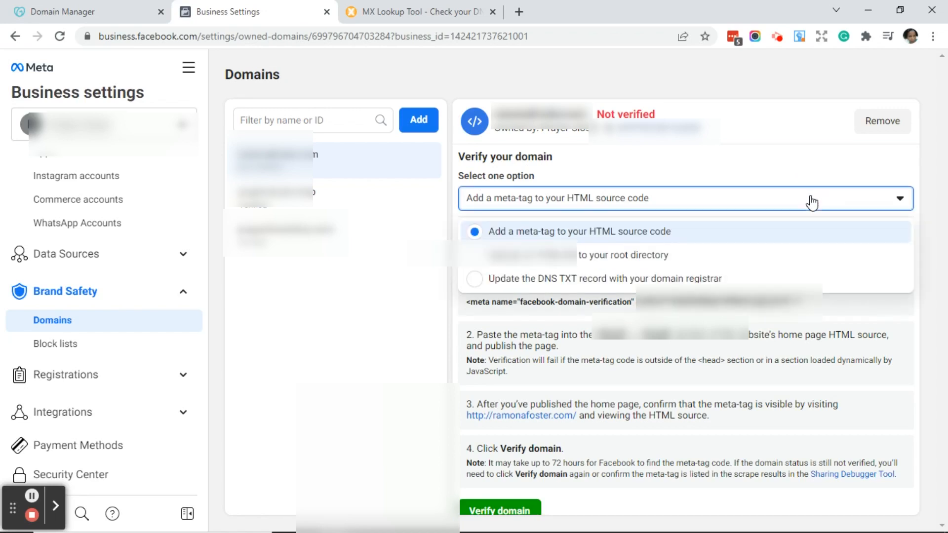
click(511, 280)
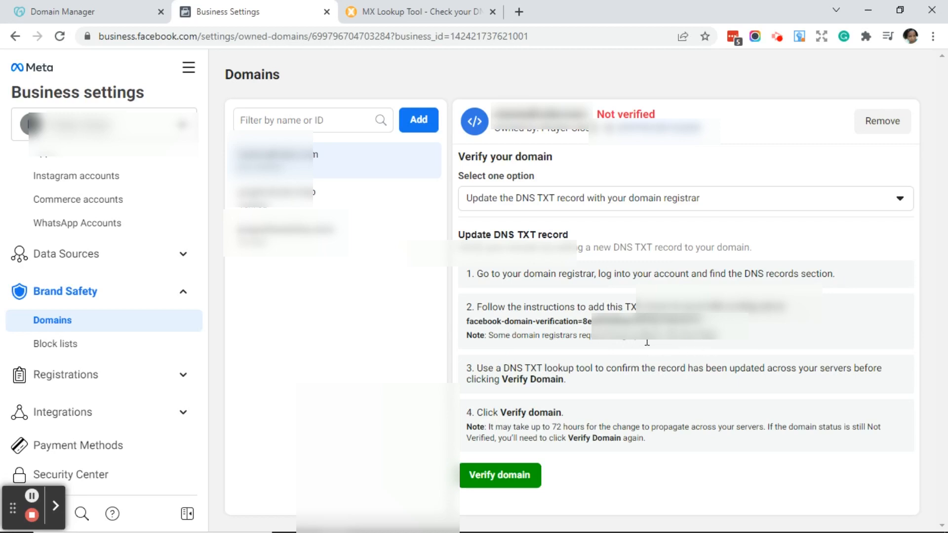
click(524, 328)
Switch to GoDaddy's DNS management and start a new record of type TXT with the name @.
click(97, 14)
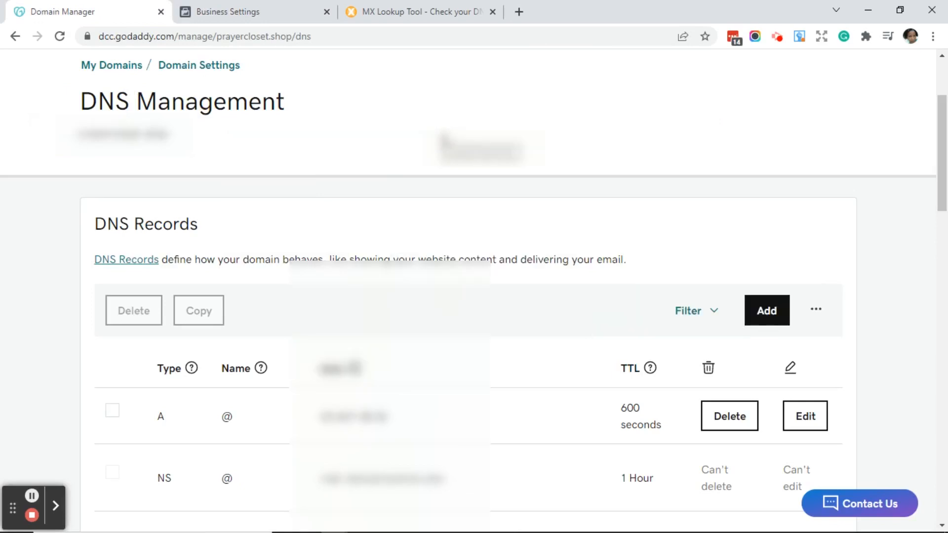
click(768, 316)
scroll(254, 485, down, 6)
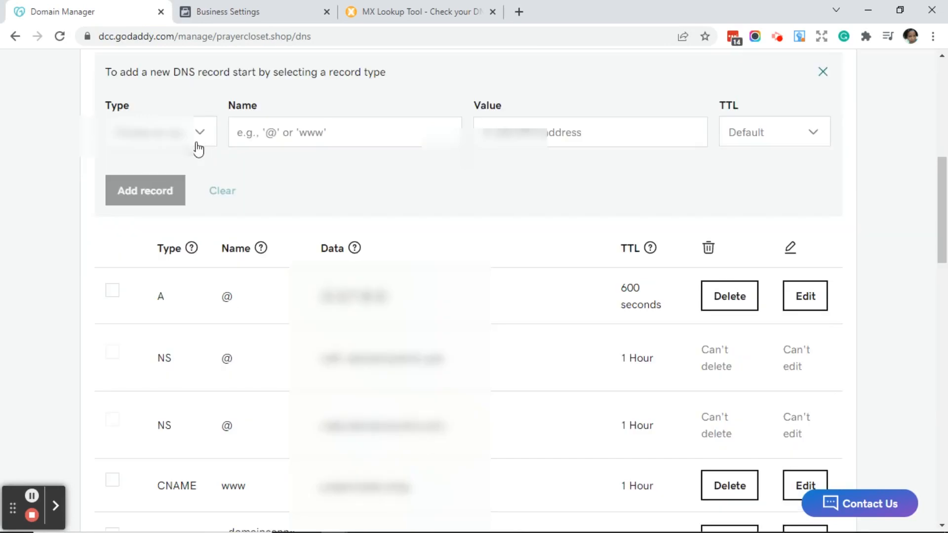
click(200, 137)
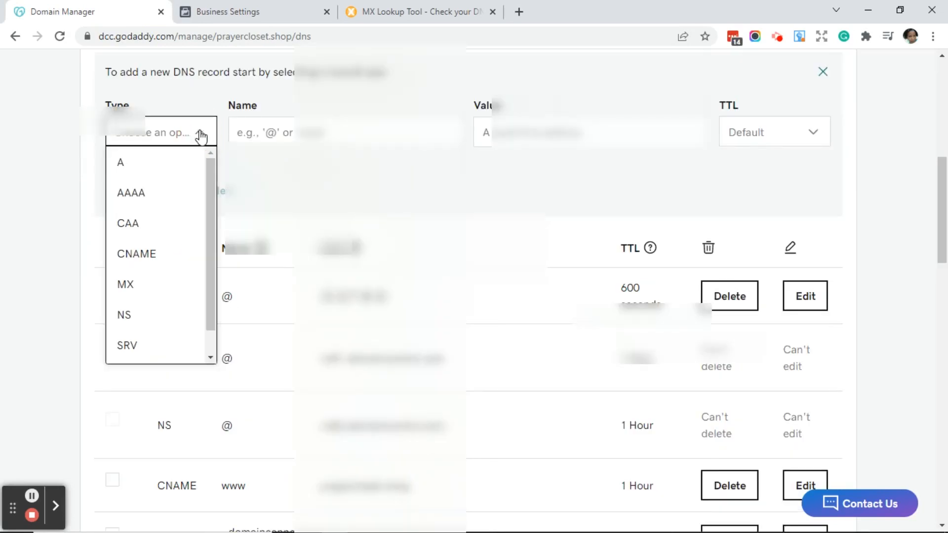
click(209, 296)
click(182, 349)
click(292, 314)
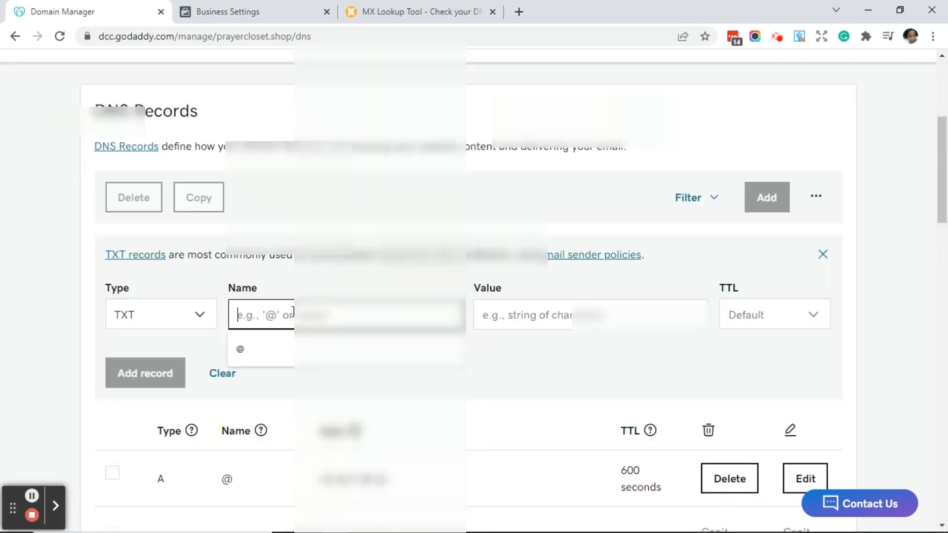
text(@)
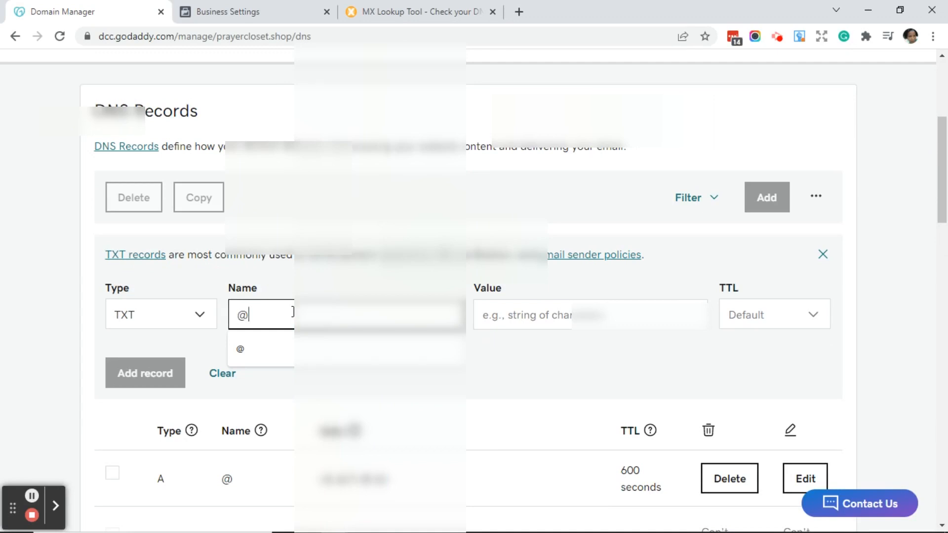
Paste the copied Facebook domain verification code as the TXT record's value.
click(538, 315)
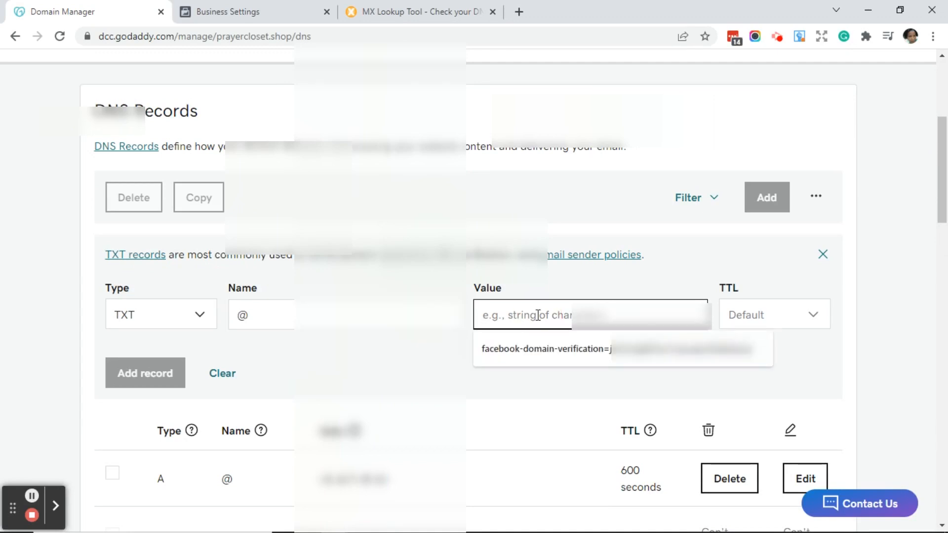
key(ctrl+v)
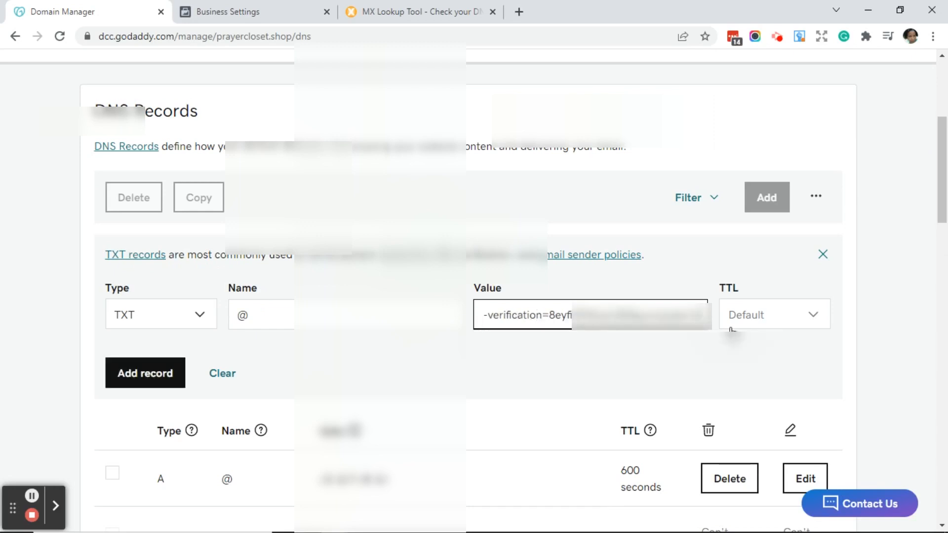
click(792, 336)
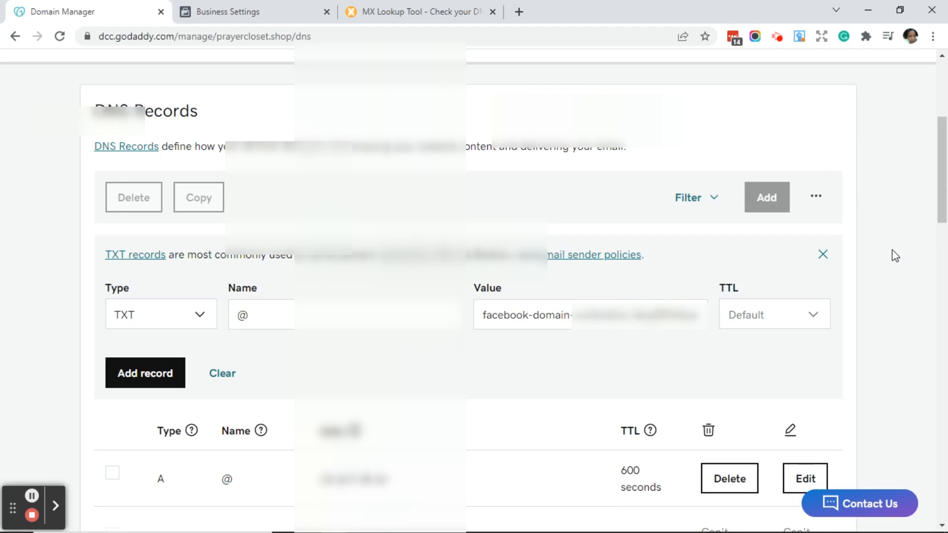
Give the TXT record a custom TTL of 600 seconds and add it to the domain's DNS records.
click(814, 318)
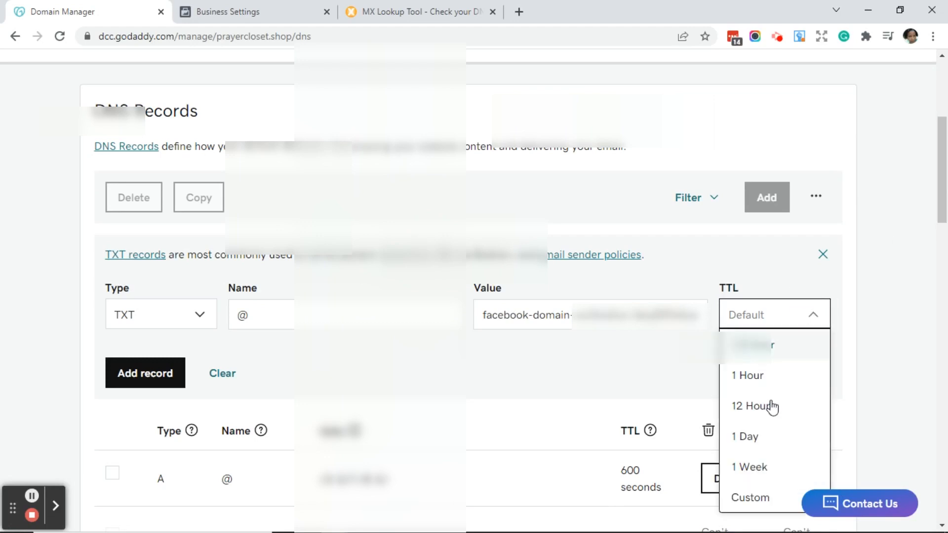
click(749, 498)
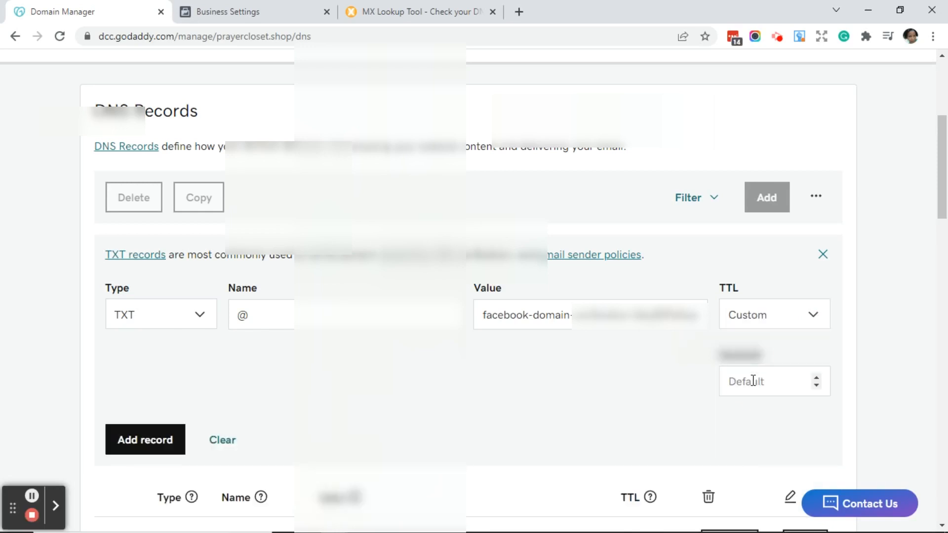
click(752, 381)
text(600)
click(137, 446)
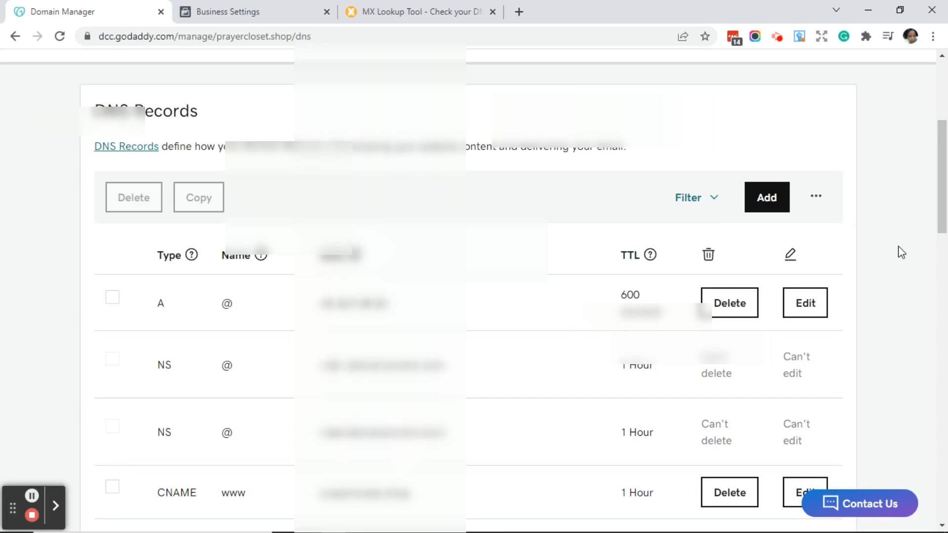
mouse_move(942, 226)
mouse_down()
mouse_move(942, 329)
mouse_move(942, 232)
mouse_up()
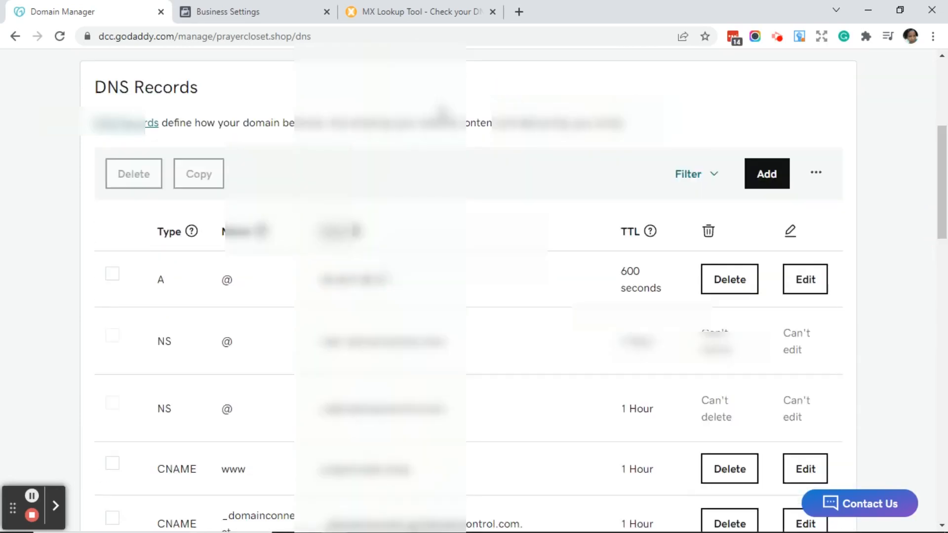
Check Facebook's TXT verification instructions, run a DNS lookup on the domain in MxToolbox, and return to the Facebook domain page.
click(256, 17)
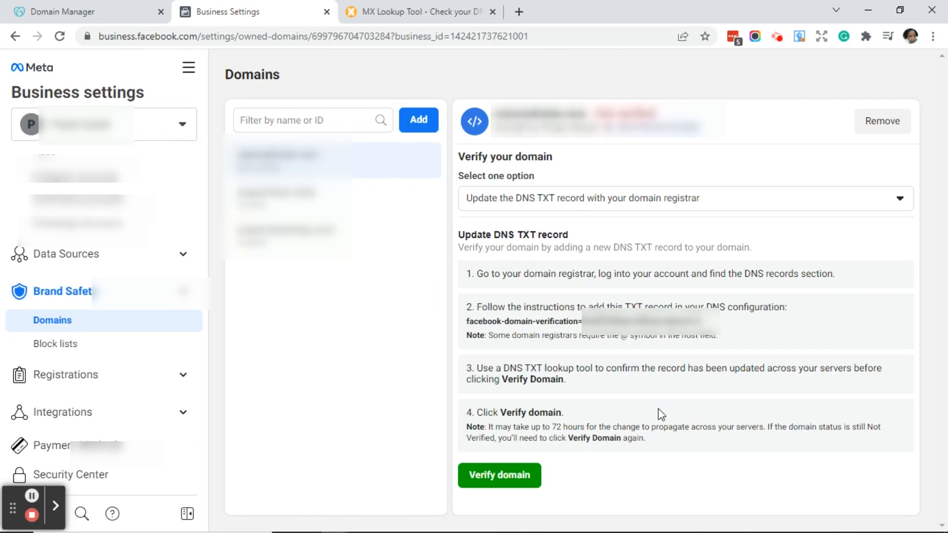
key(ctrl+Tab)
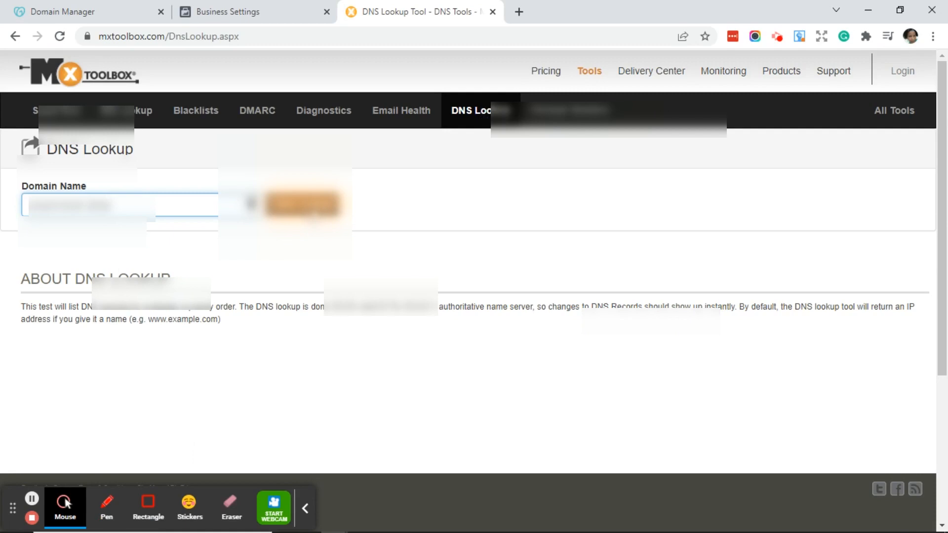
click(302, 204)
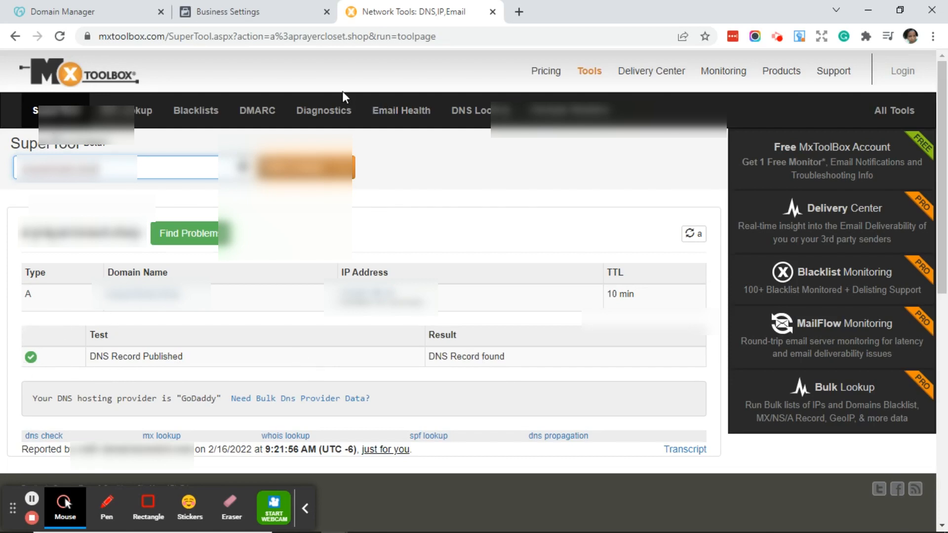
click(262, 8)
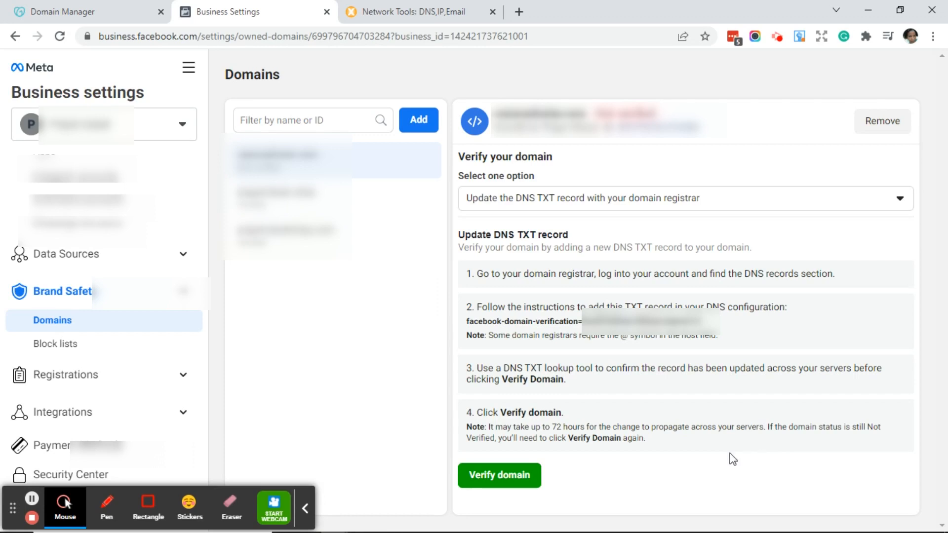
click(306, 508)
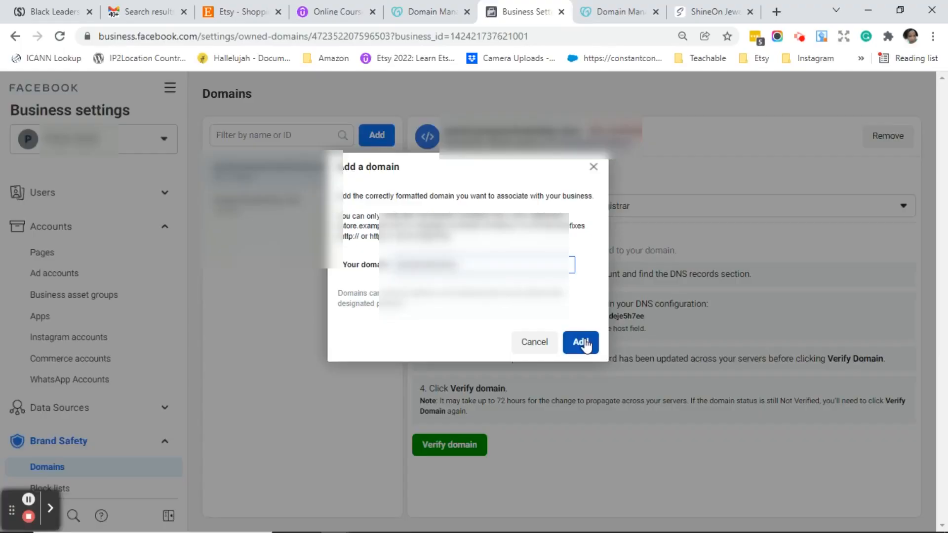
Add the entered domain to the Facebook business and view ShineOn's Manage Your Storefronts page.
click(577, 340)
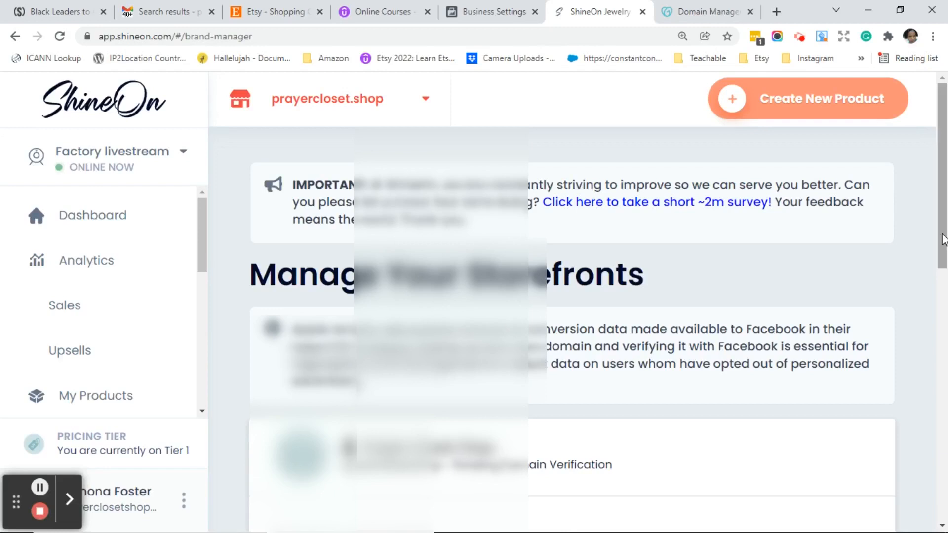
drag(943, 240, 945, 353)
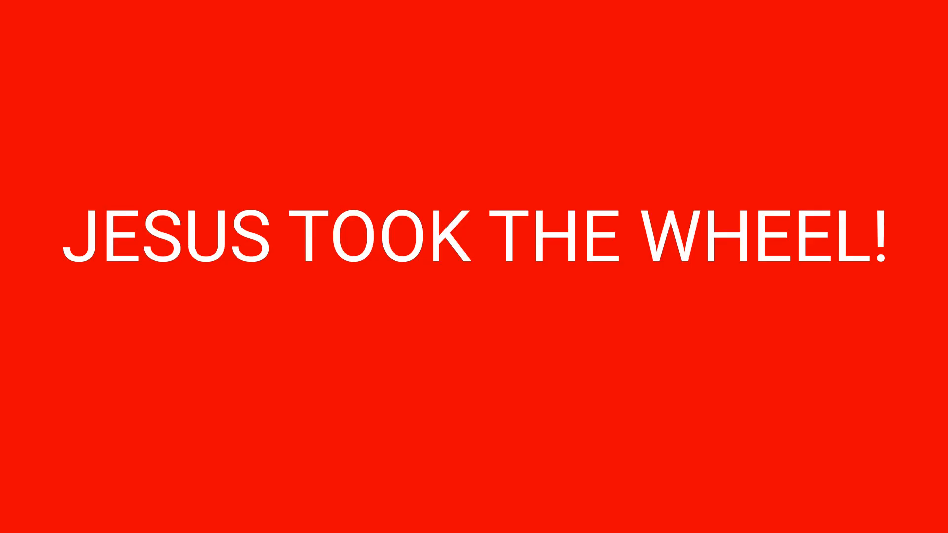